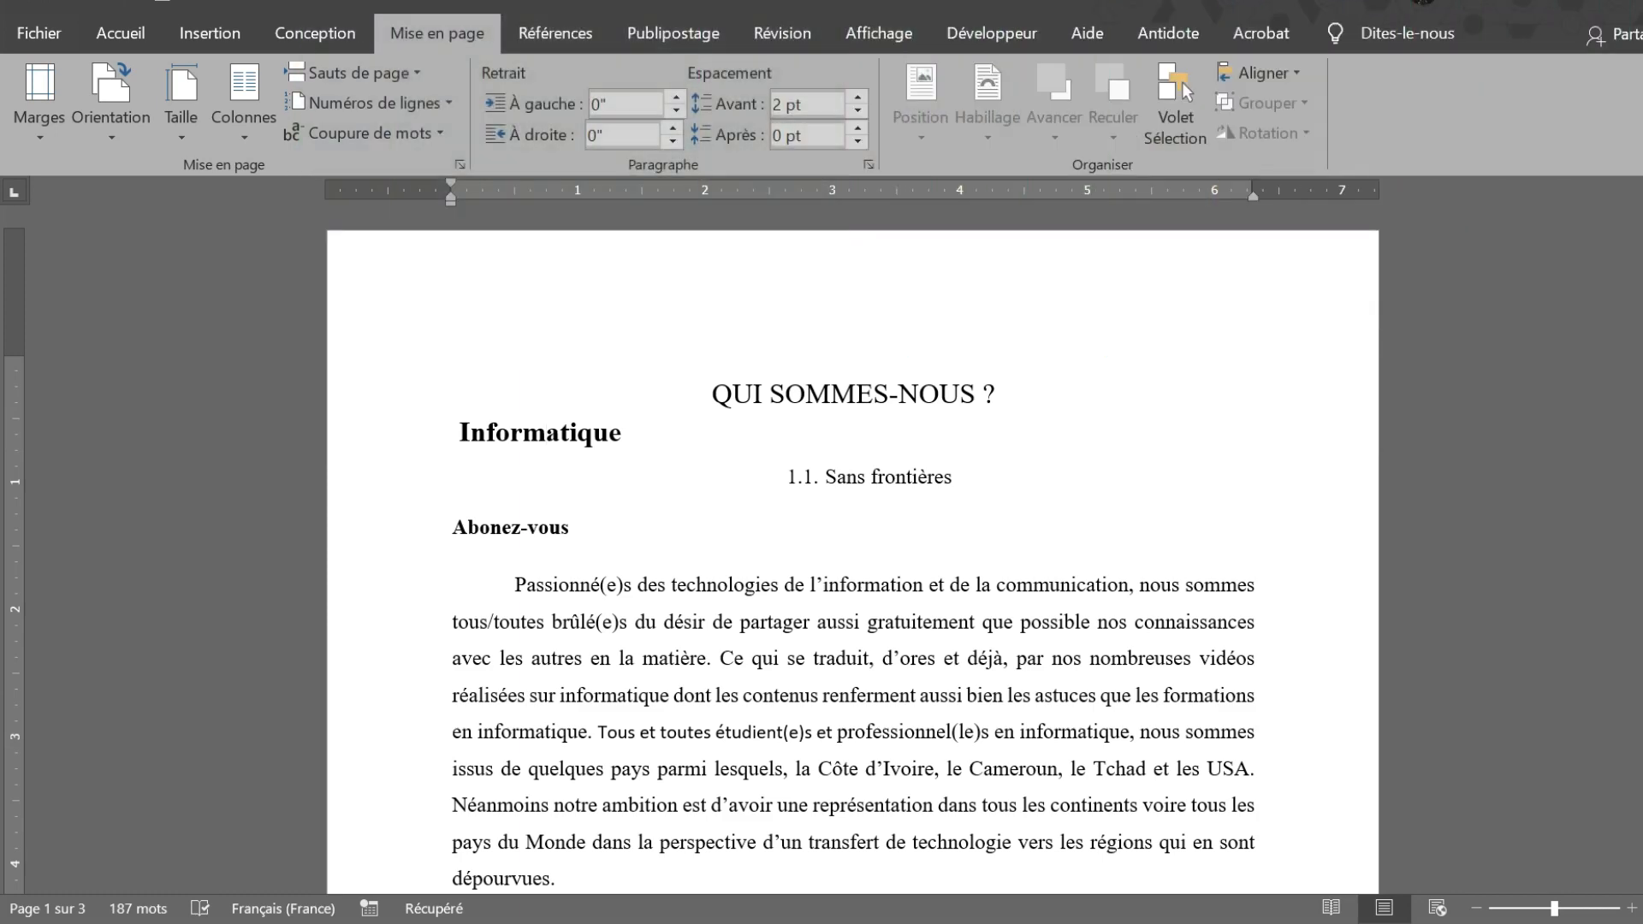
Look through the document to examine its headings, body paragraph, italic block, numbered list and blank pages.
scroll(852, 548, "down", 10)
scroll(852, 547, "down", 8)
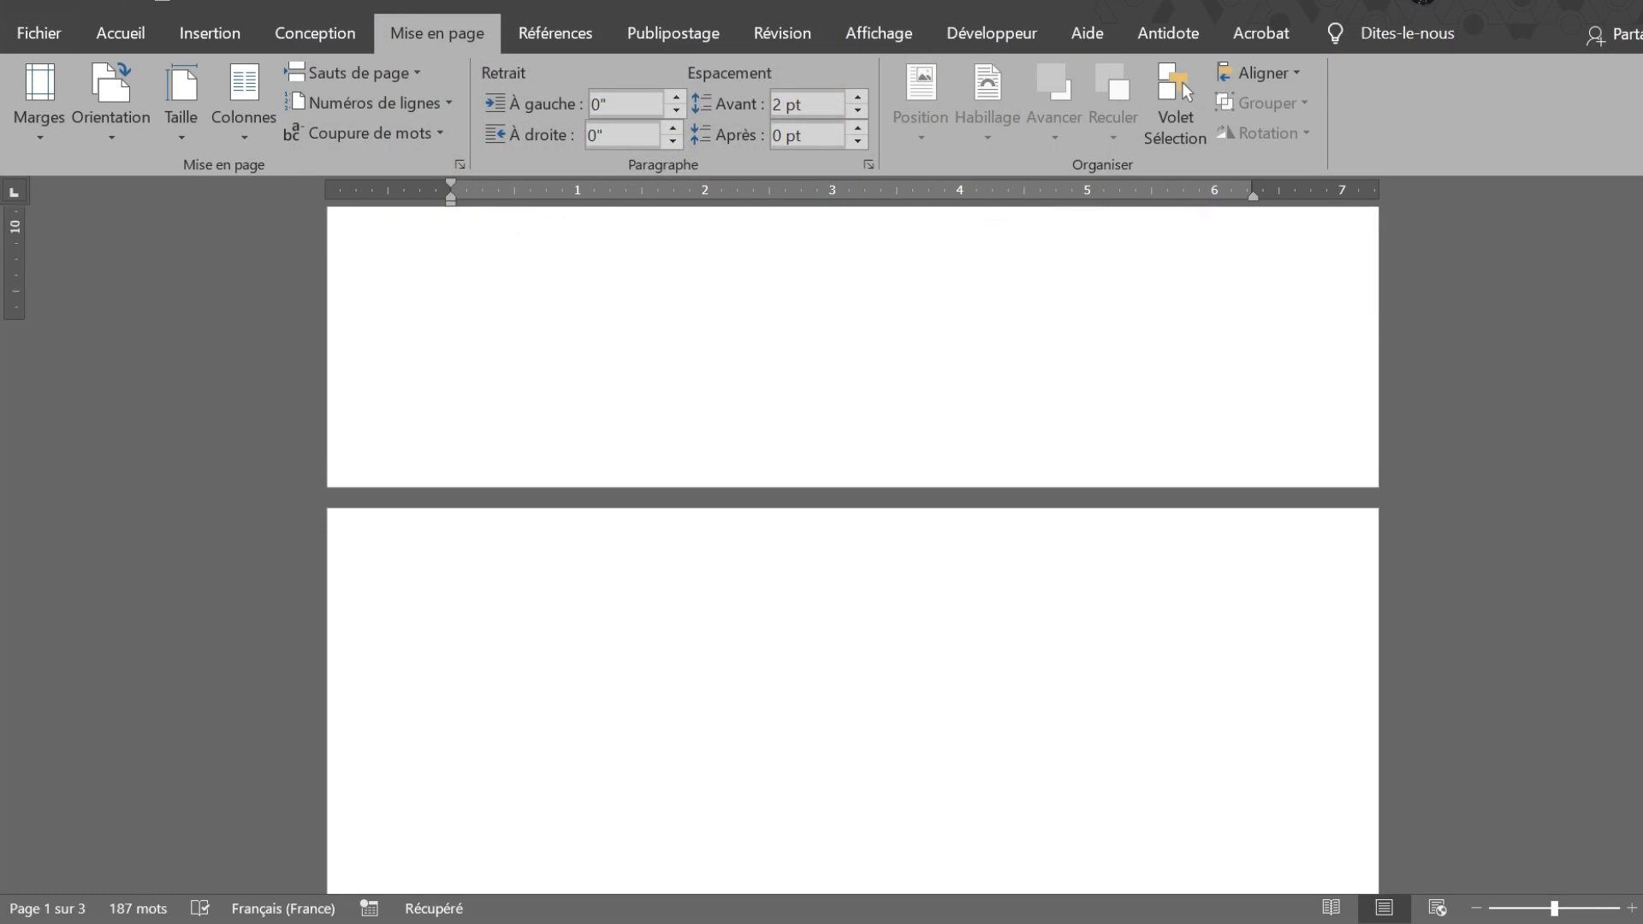
scroll(853, 547, "up", 10)
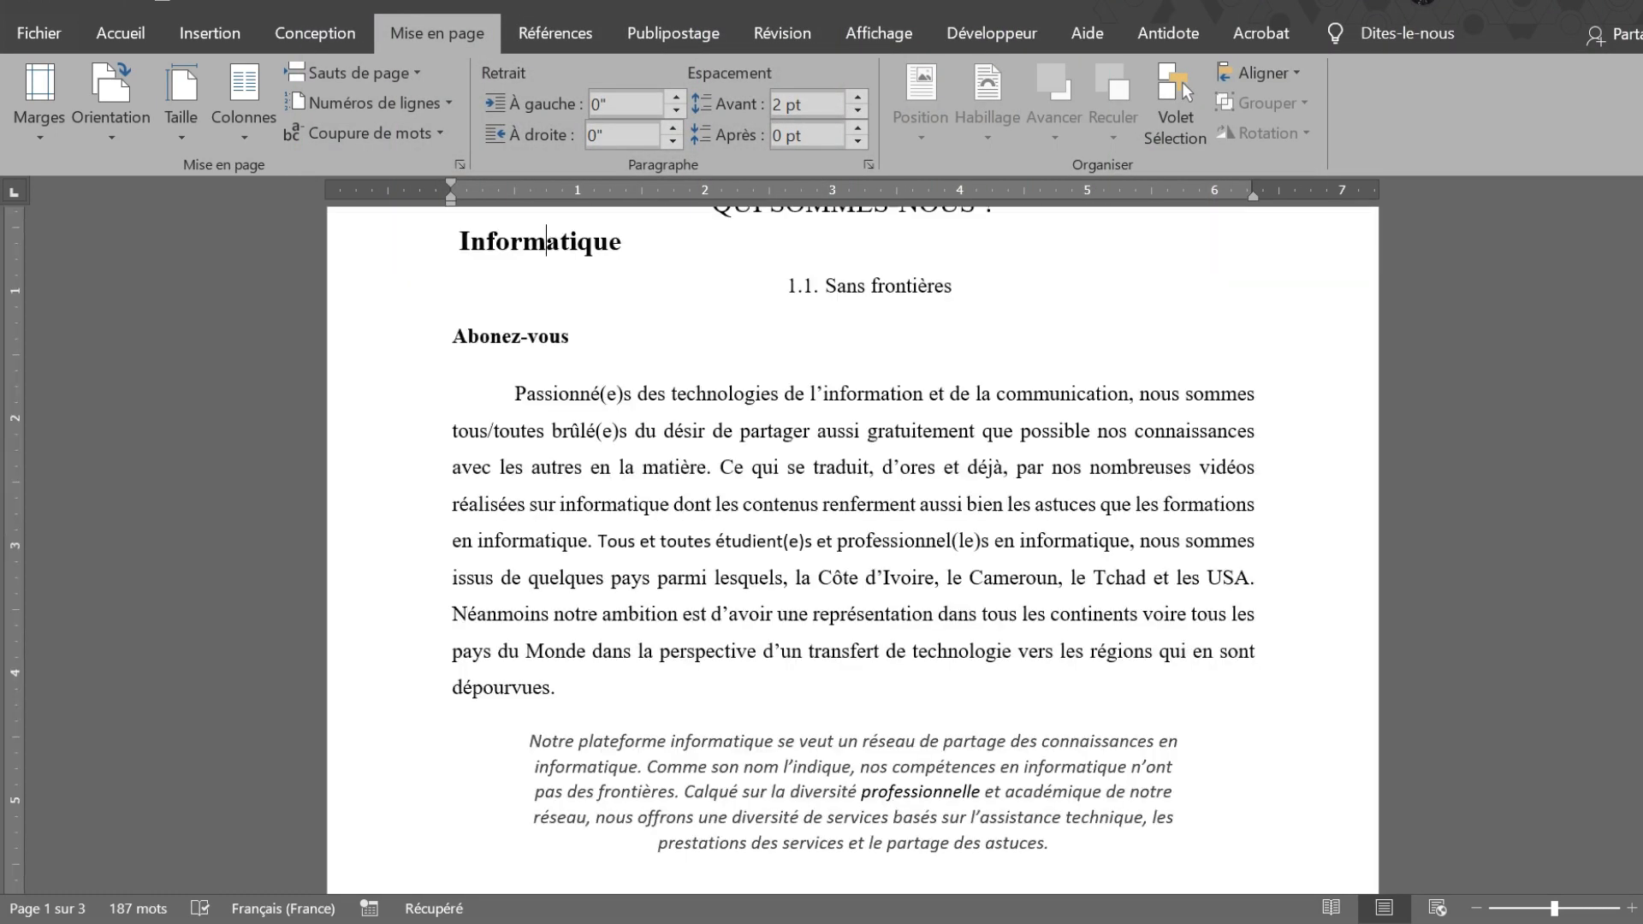
scroll(853, 547, "up", 2)
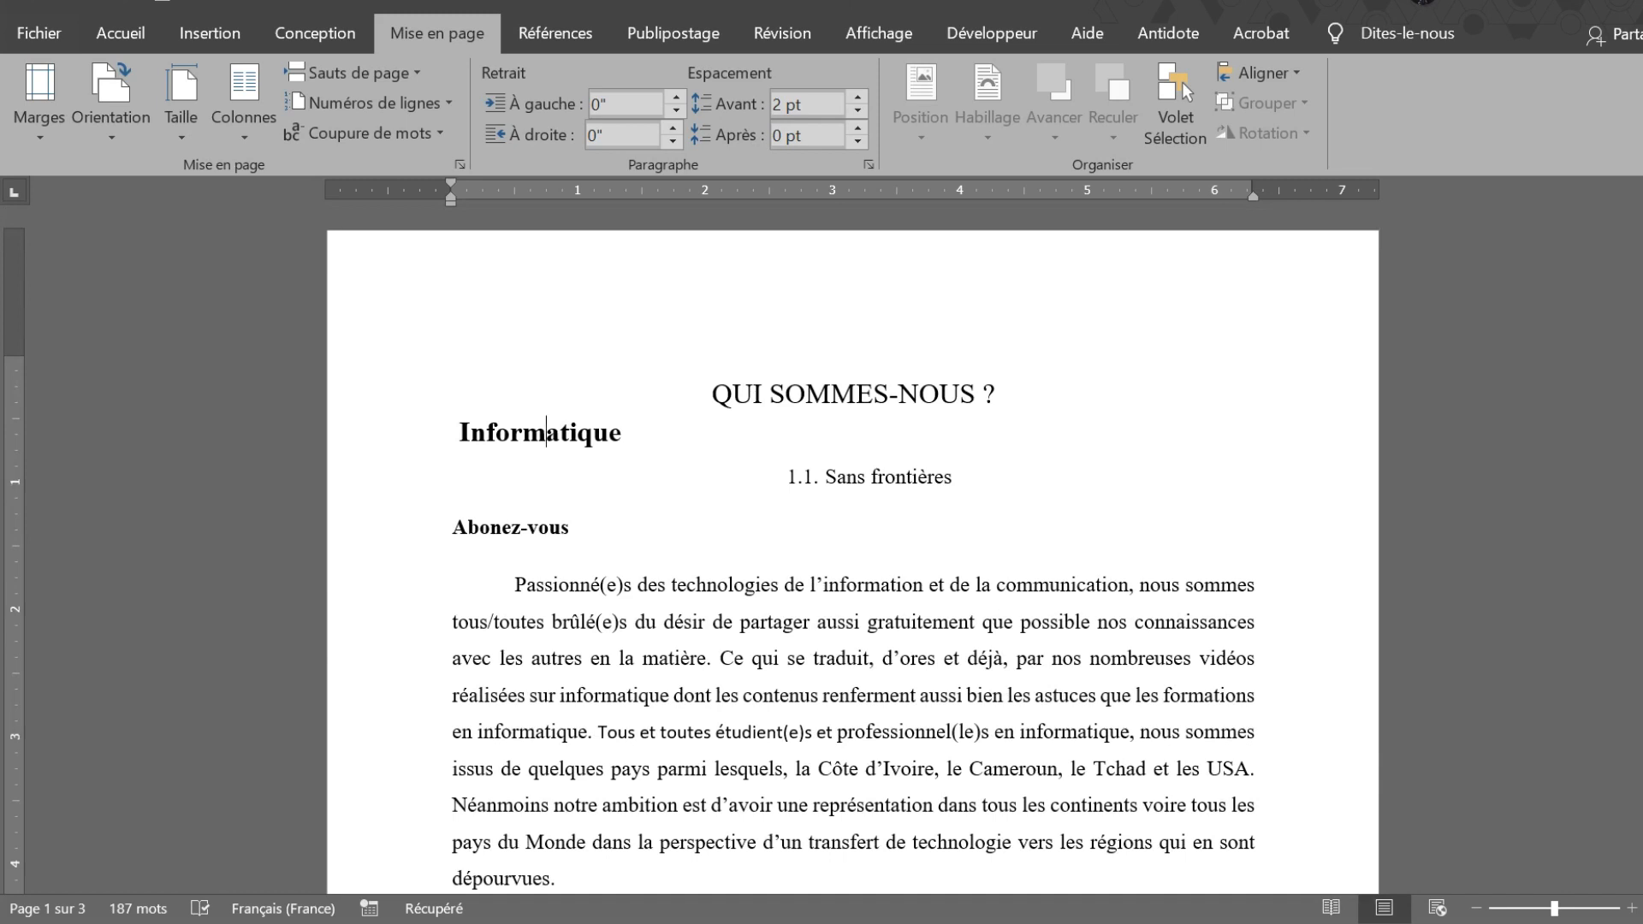
scroll(642, 470, "down", 8)
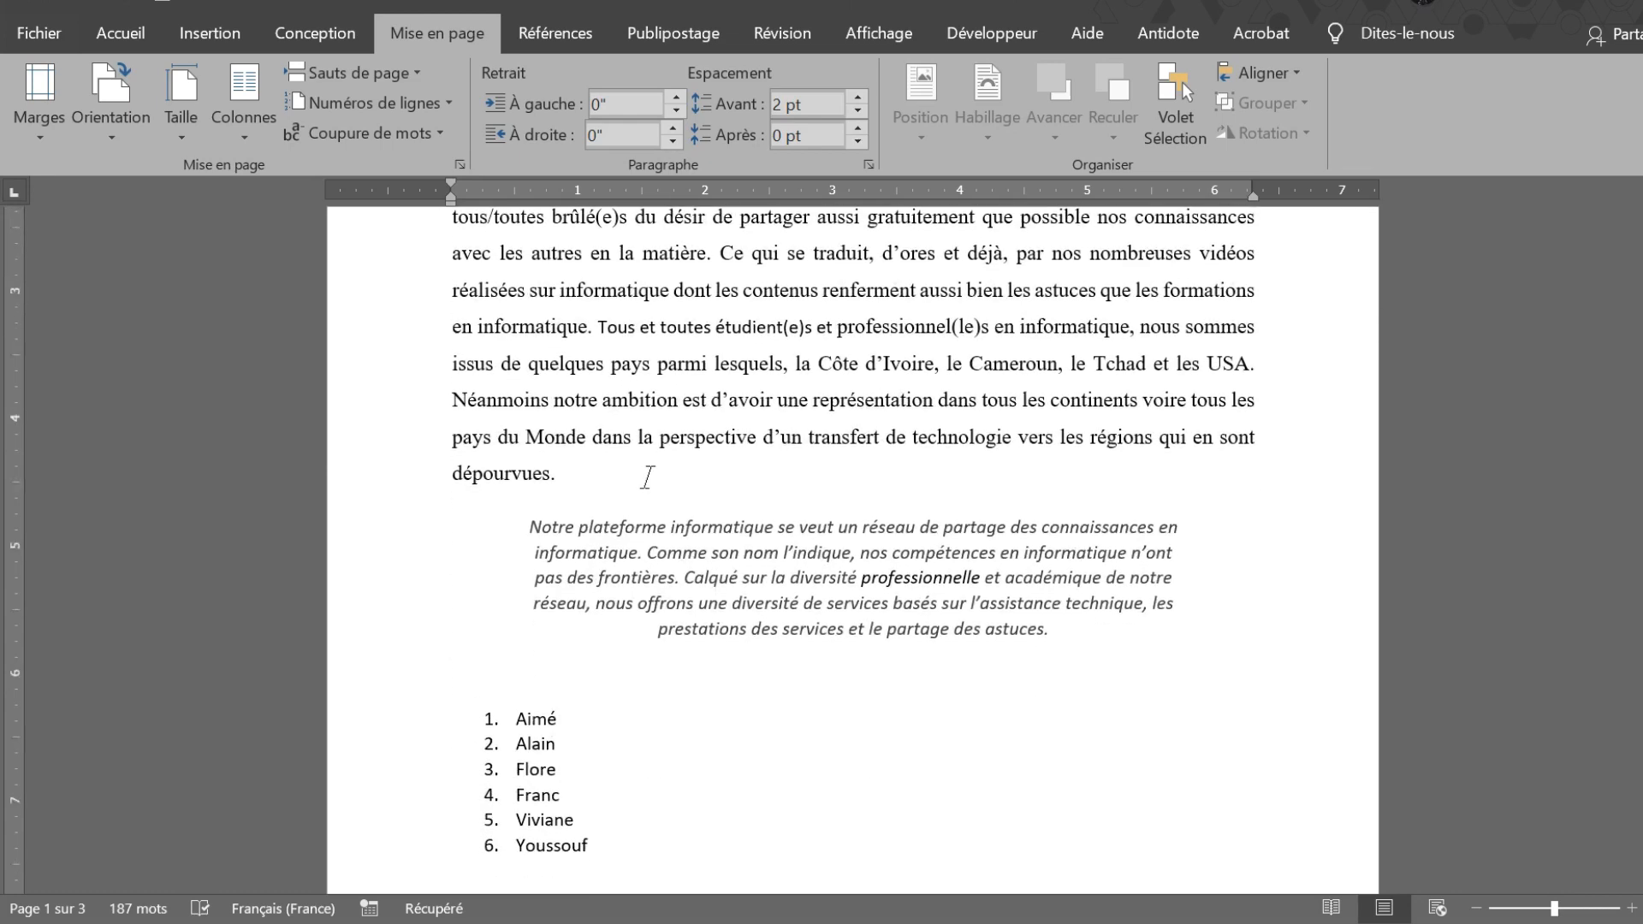
scroll(853, 548, "down", 3)
scroll(852, 548, "up", 8)
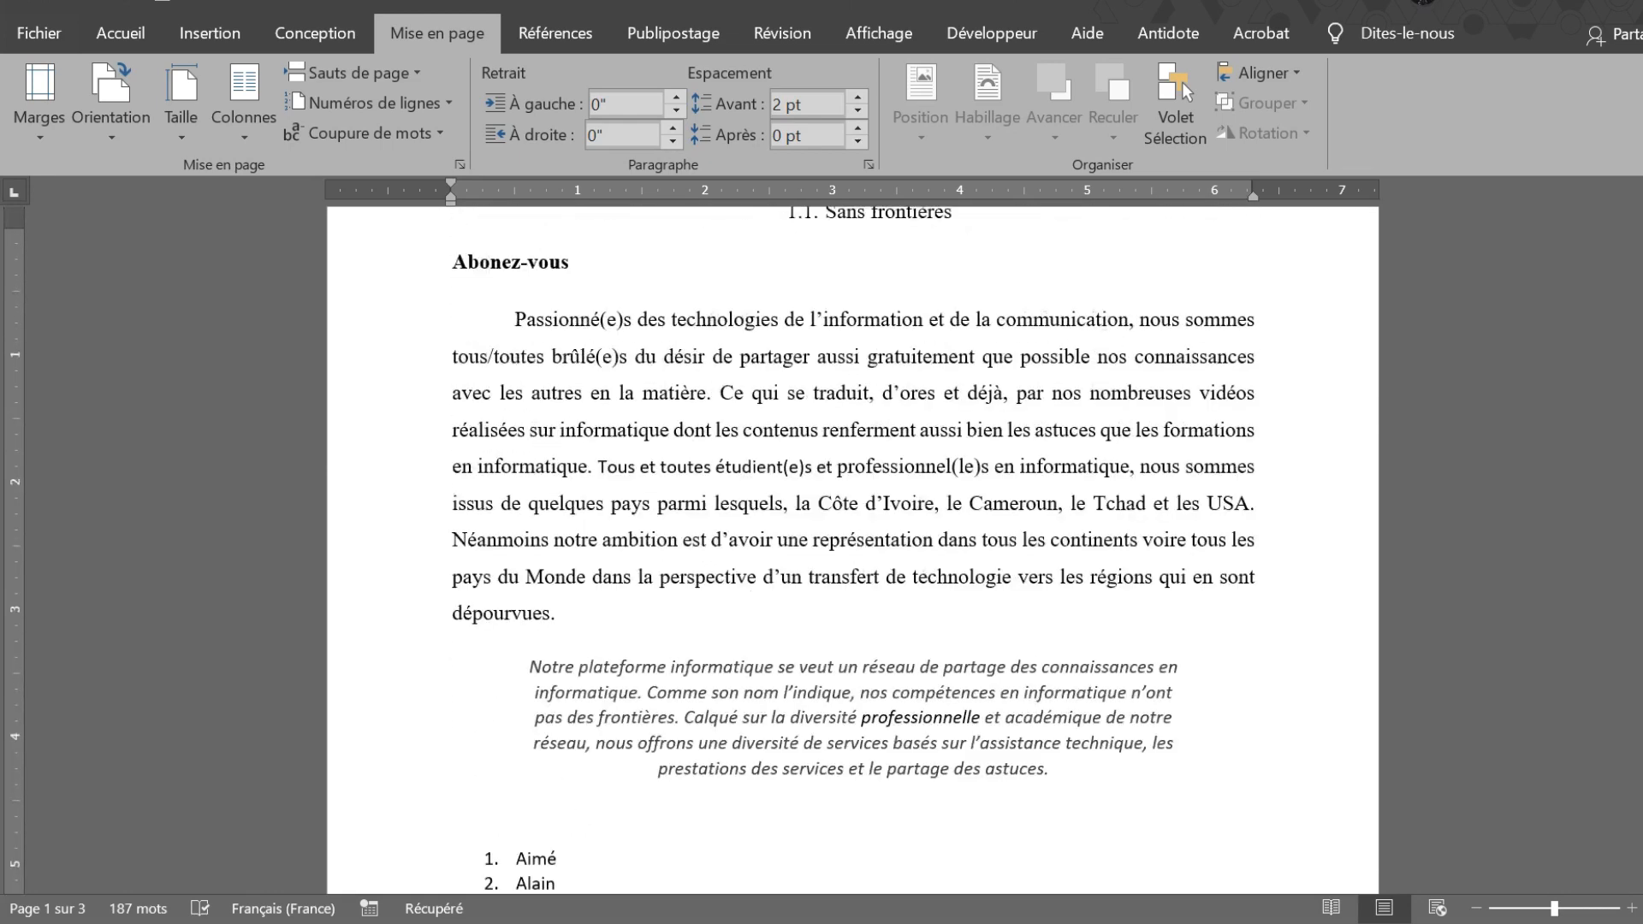
scroll(853, 548, "down", 2)
scroll(659, 488, "down", 1)
Insert a page break at the end of the body paragraph, right after "dépourvues.".
left_click(587, 396)
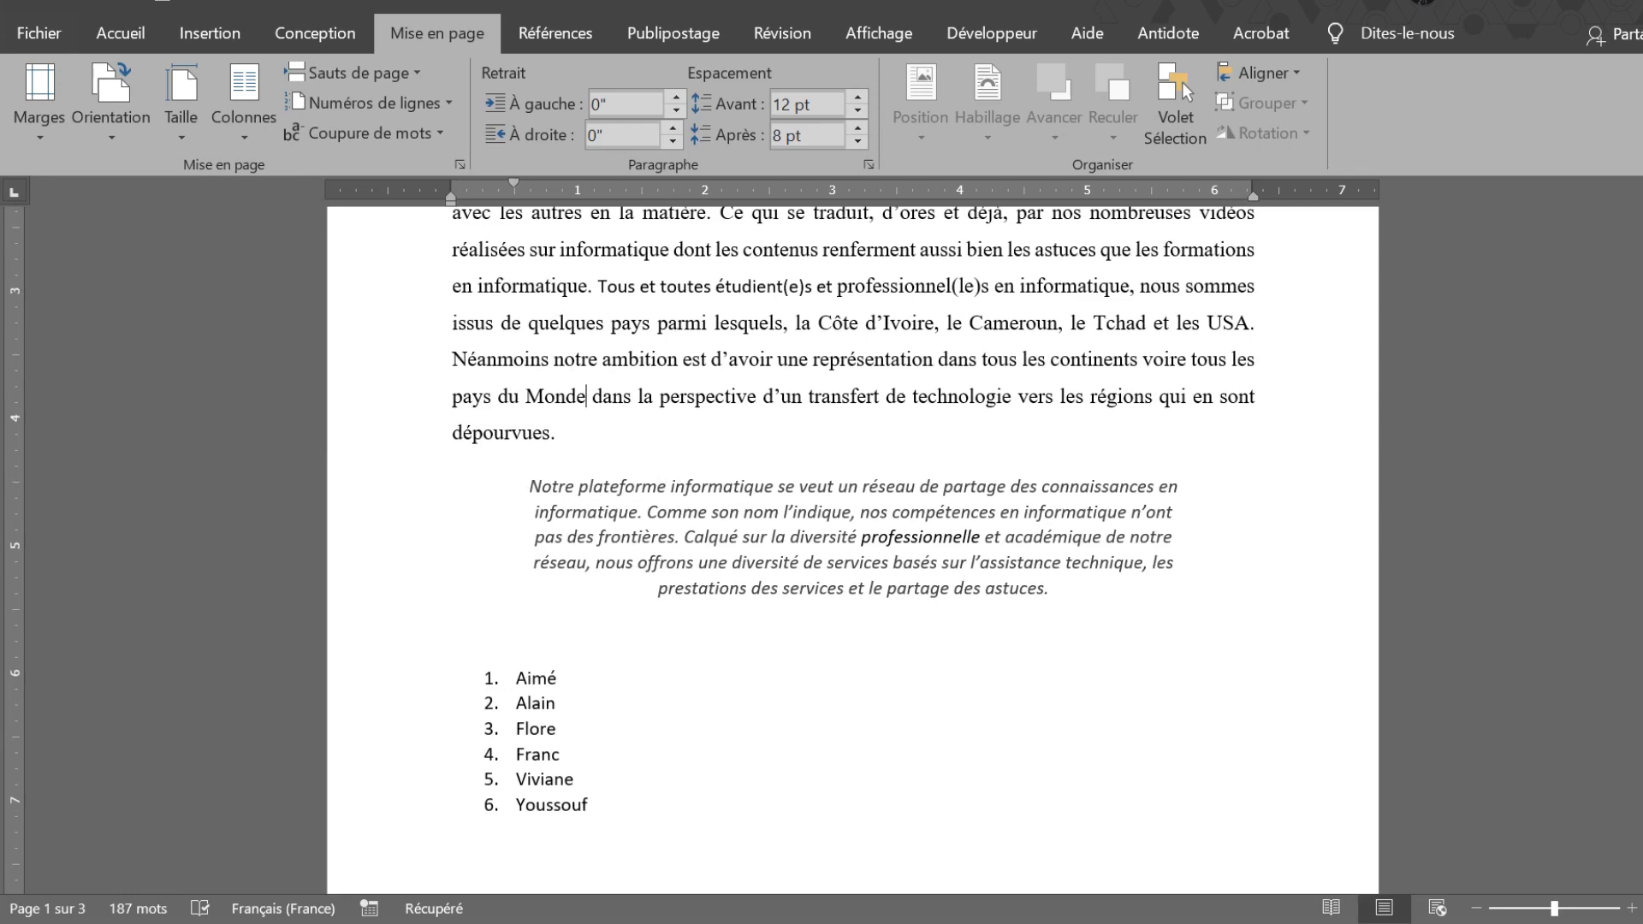
scroll(433, 696, "up", 4)
scroll(631, 556, "down", 4)
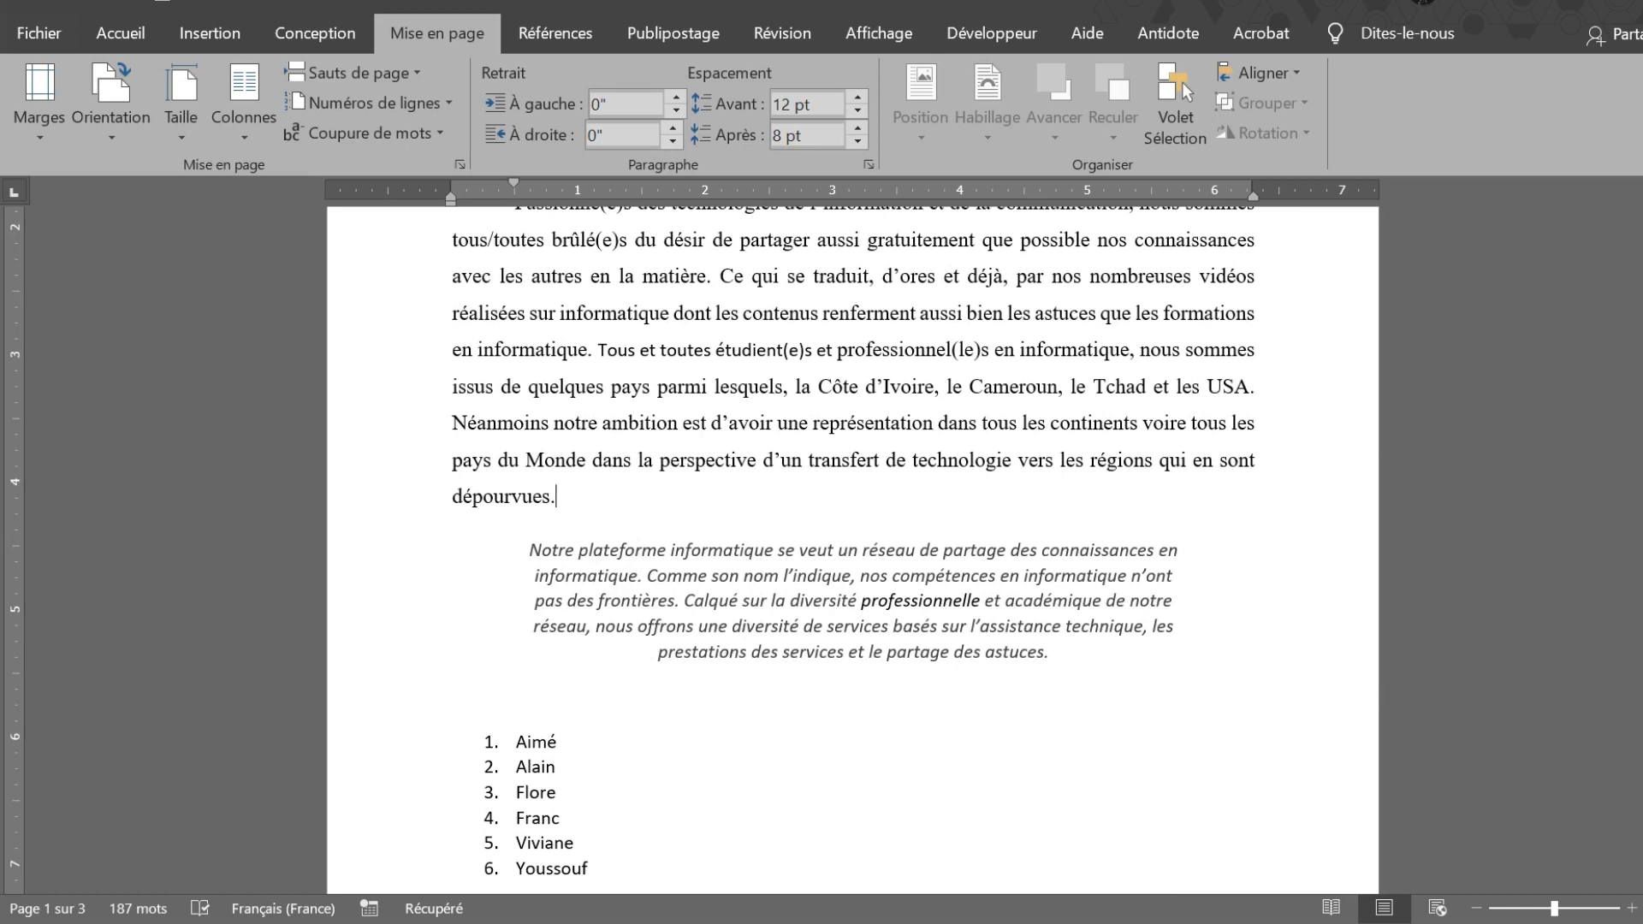
scroll(852, 548, "down", 3)
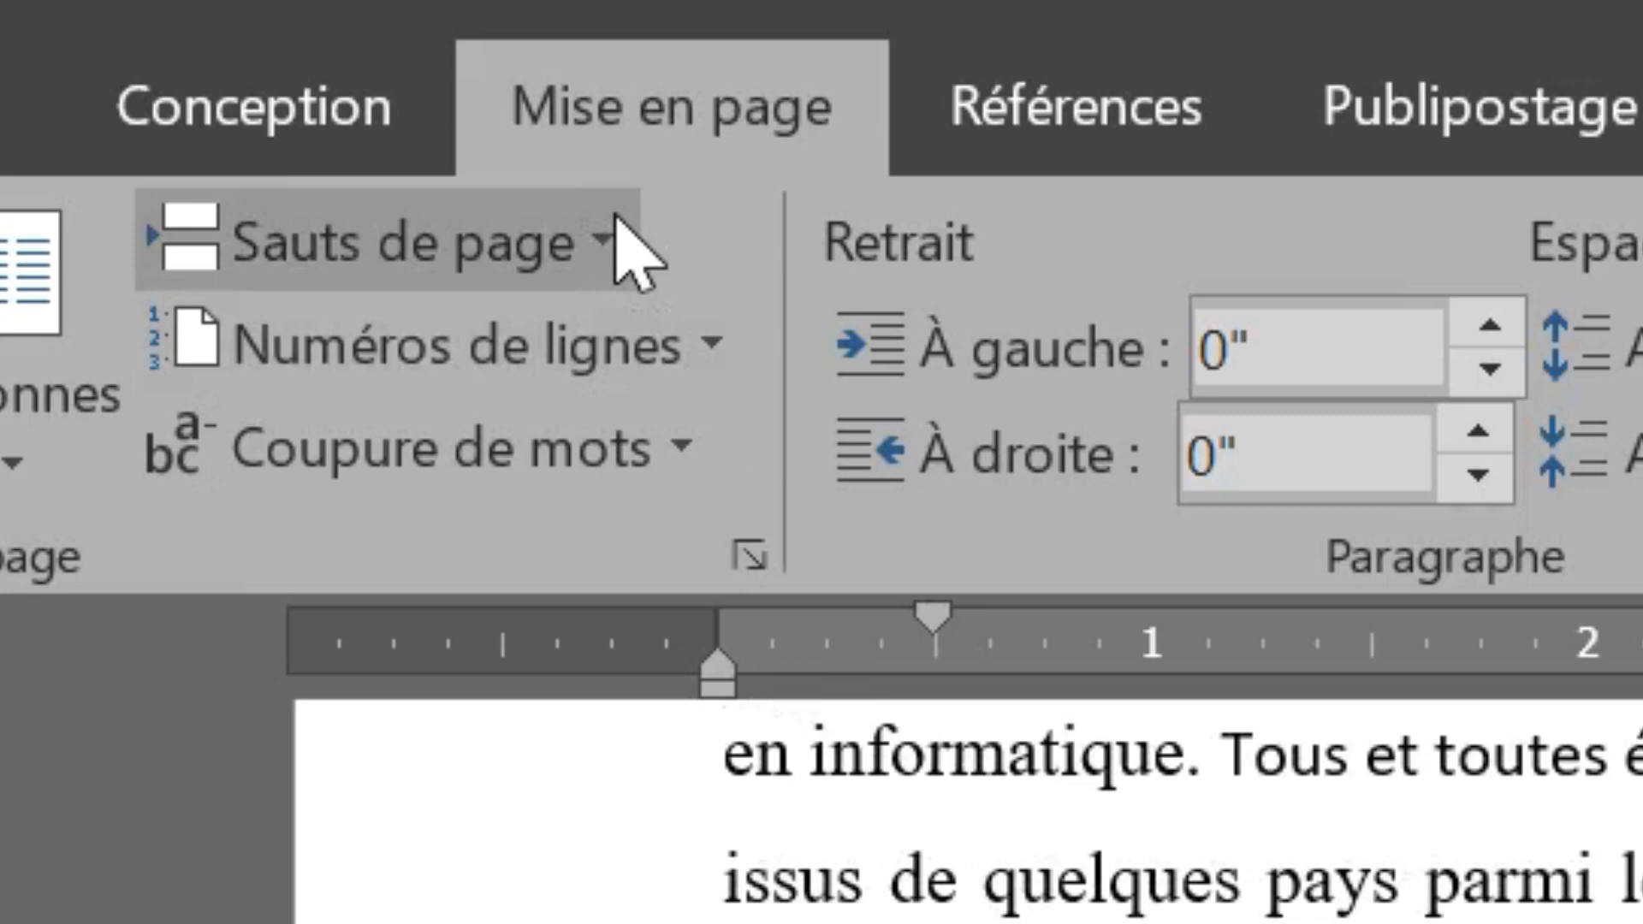
left_click(420, 73)
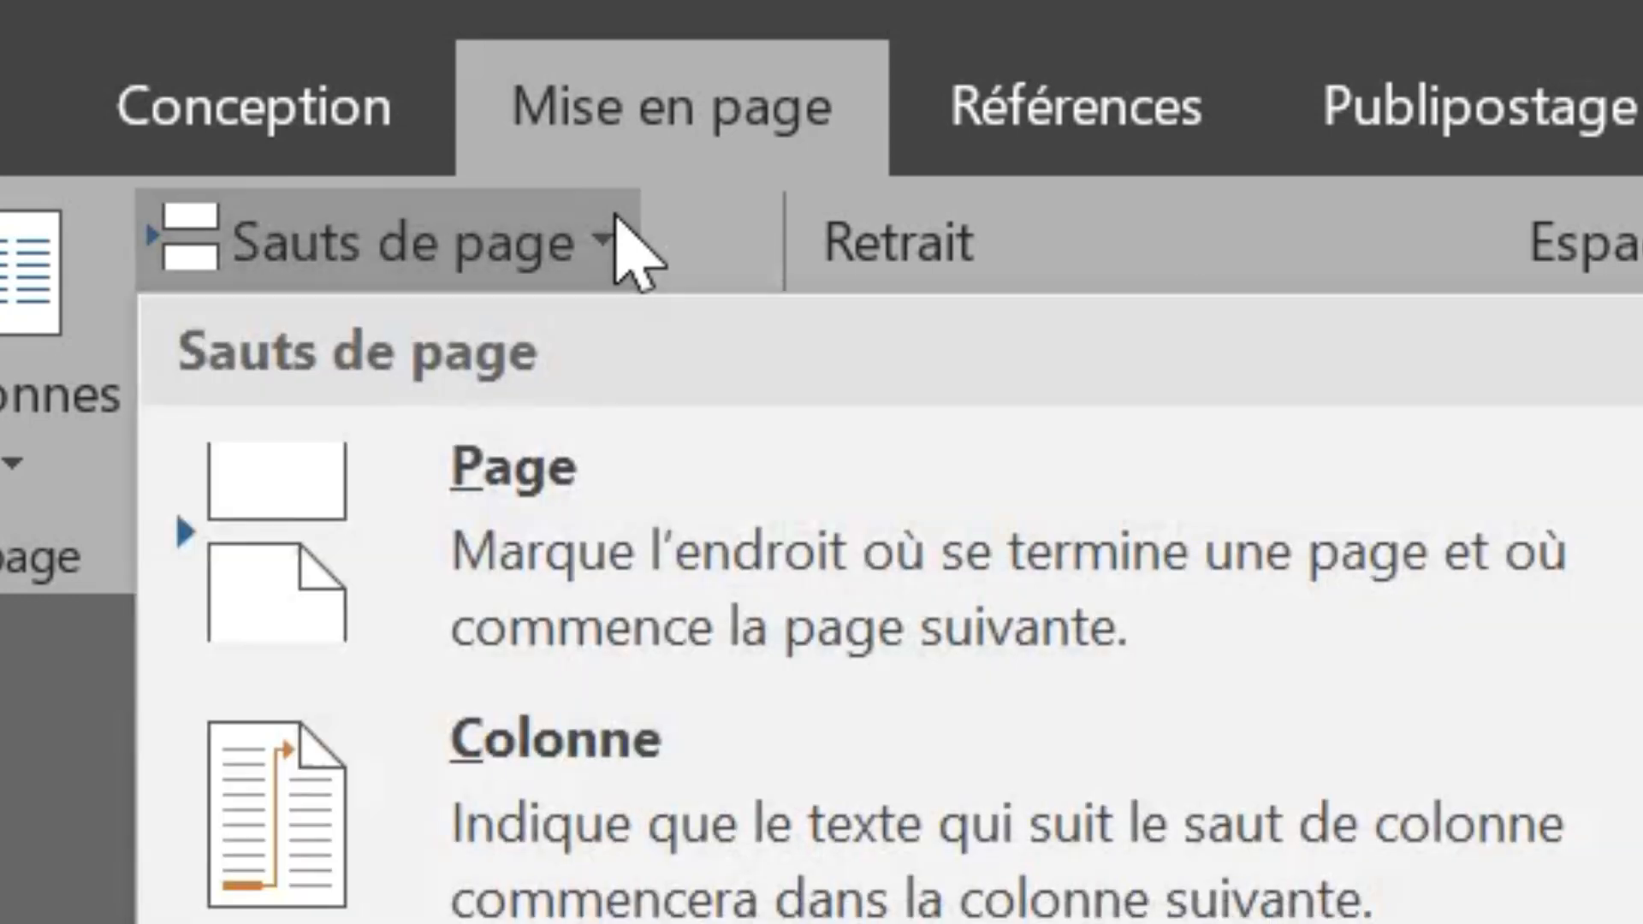
left_click(569, 599)
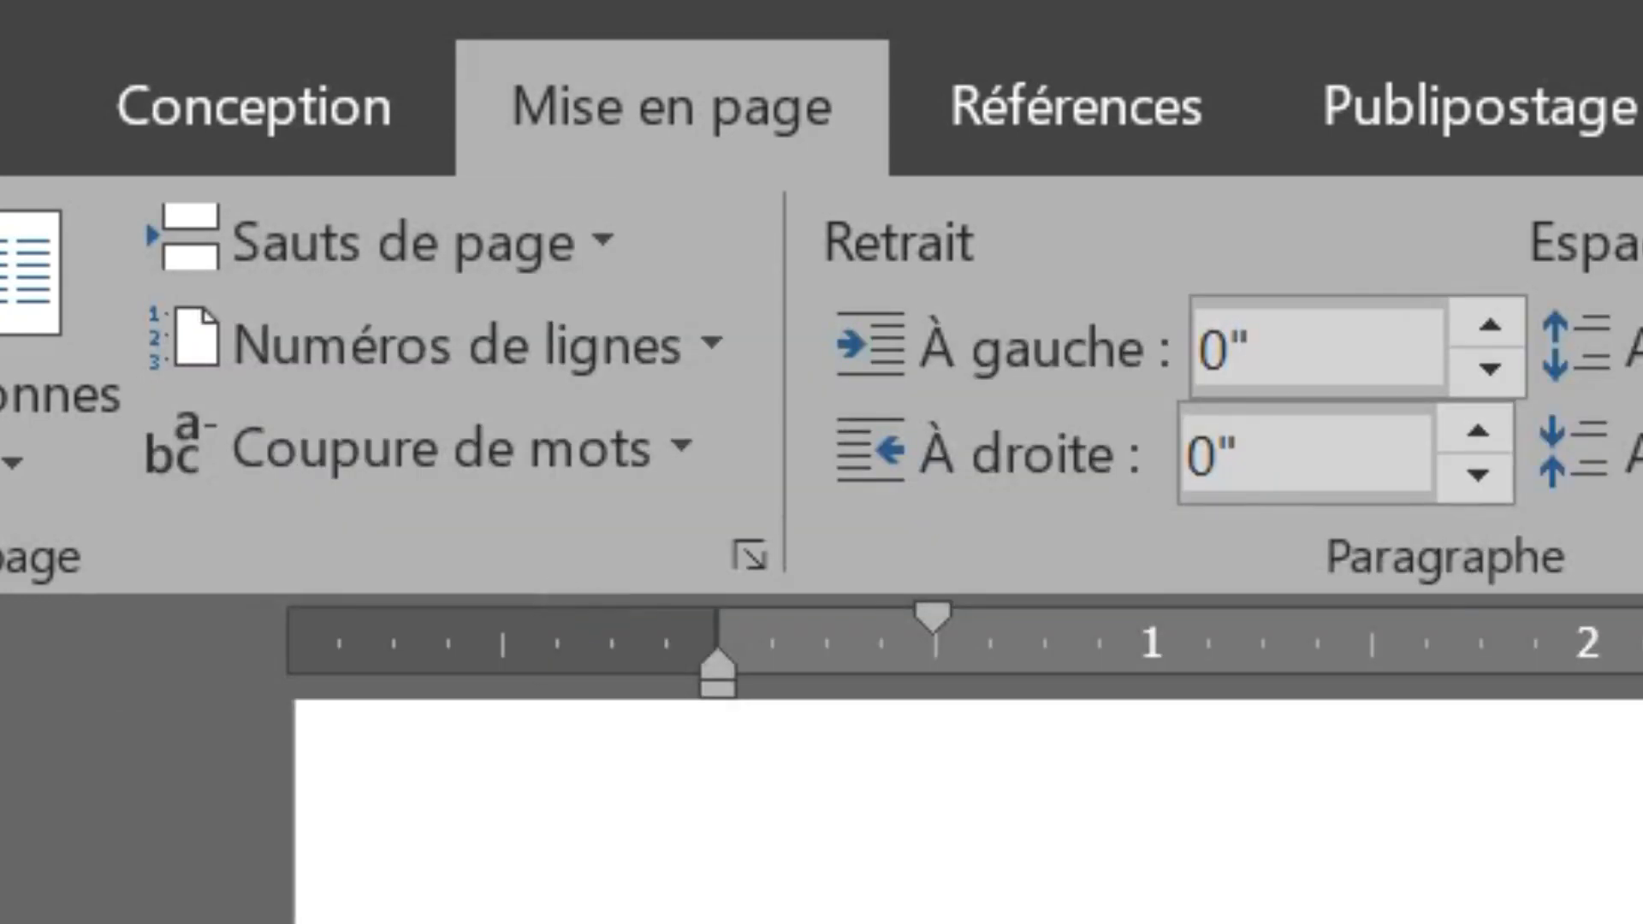
Display the document's formatting marks, including the mark of the page break inserted after the body paragraph.
scroll(759, 788, "down", 3)
scroll(759, 788, "up", 10)
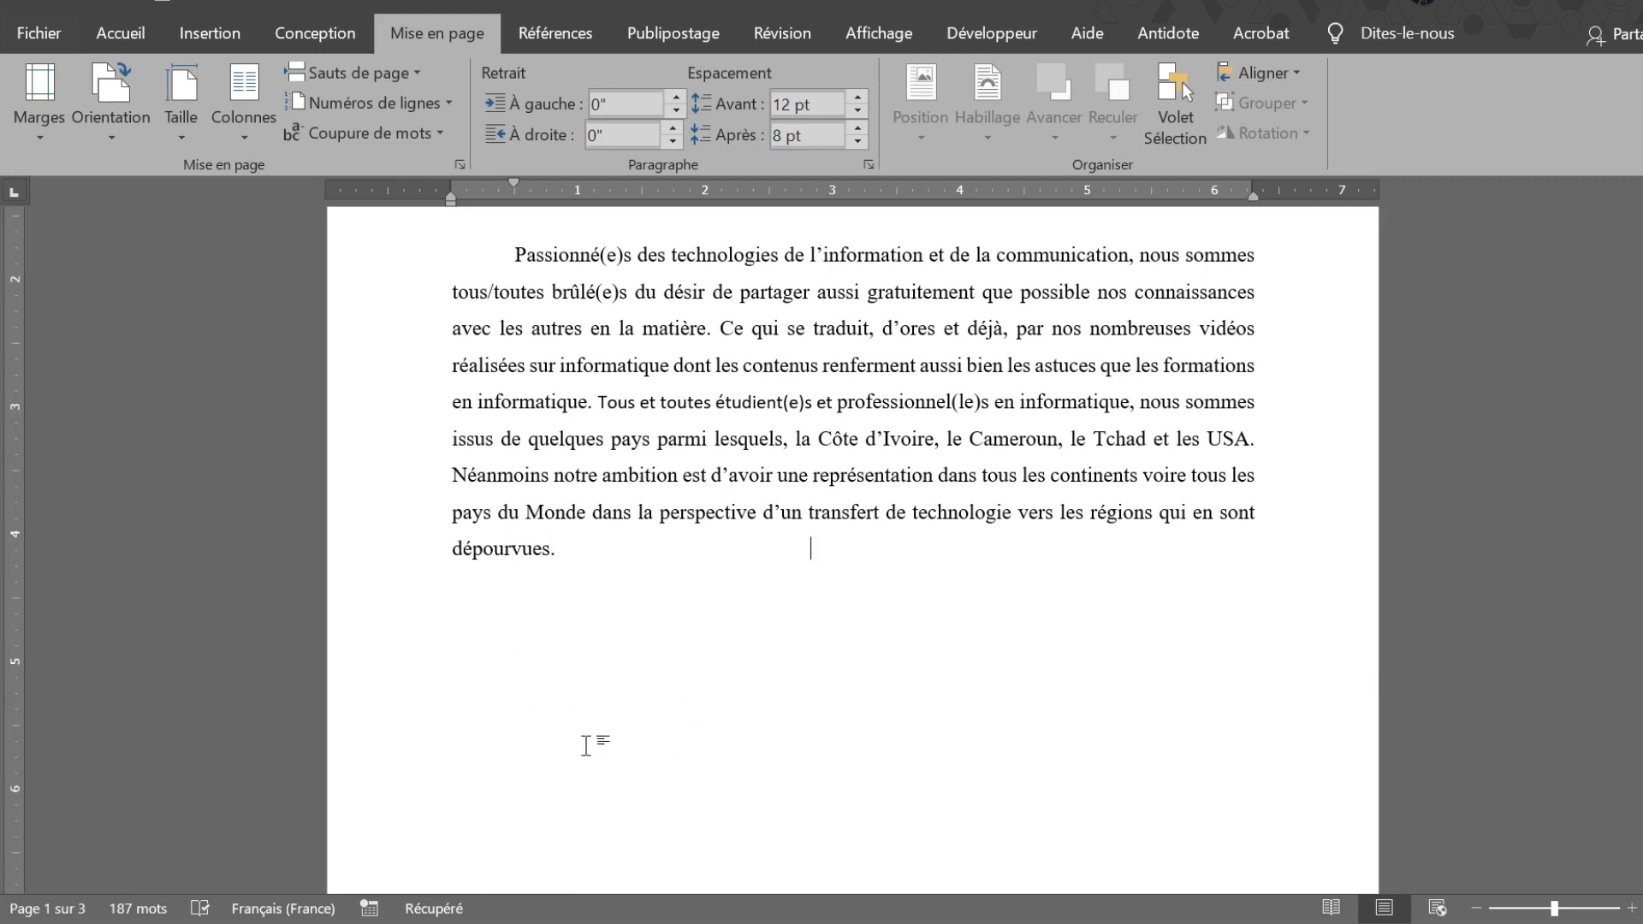
scroll(778, 727, "down", 8)
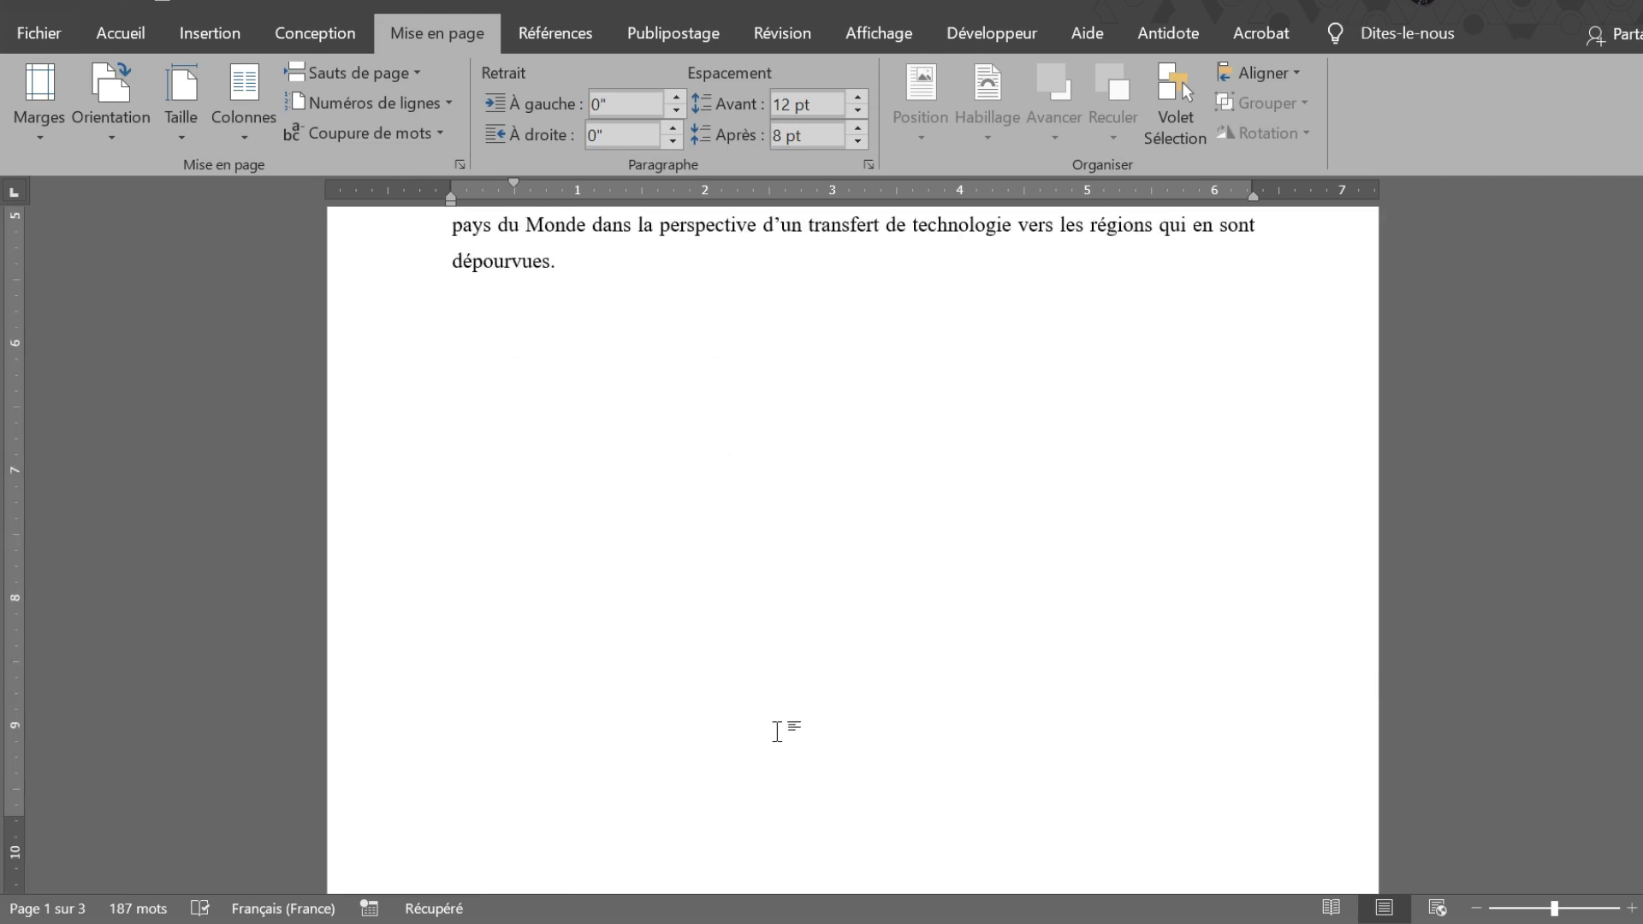
scroll(801, 732, "down", 4)
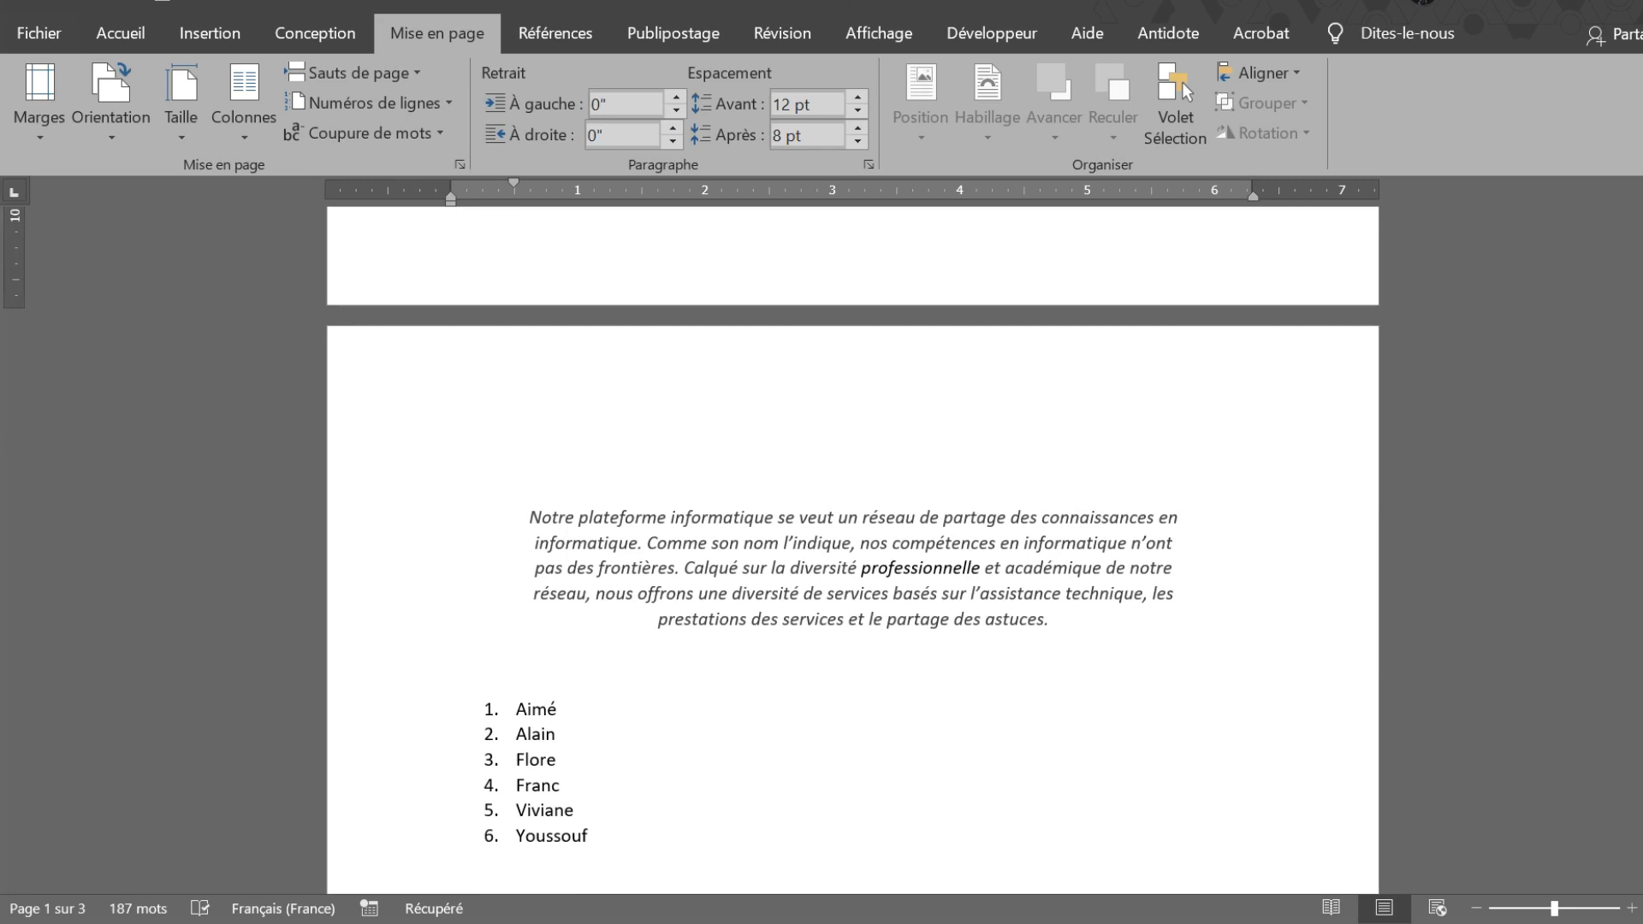
scroll(852, 548, "up", 15)
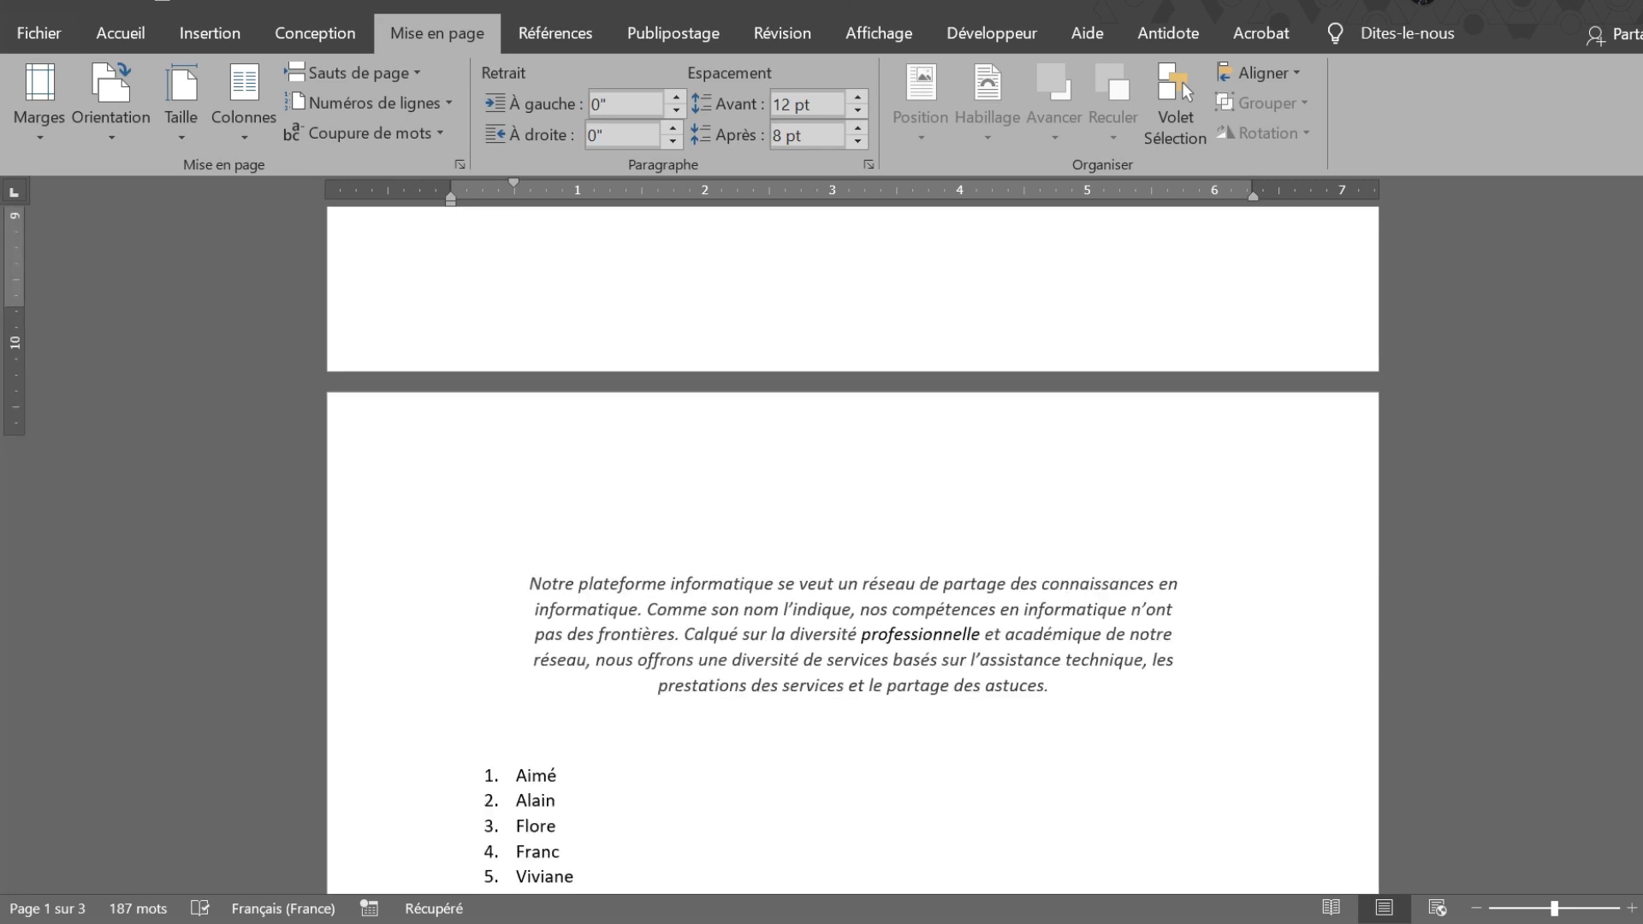
scroll(852, 548, "up", 4)
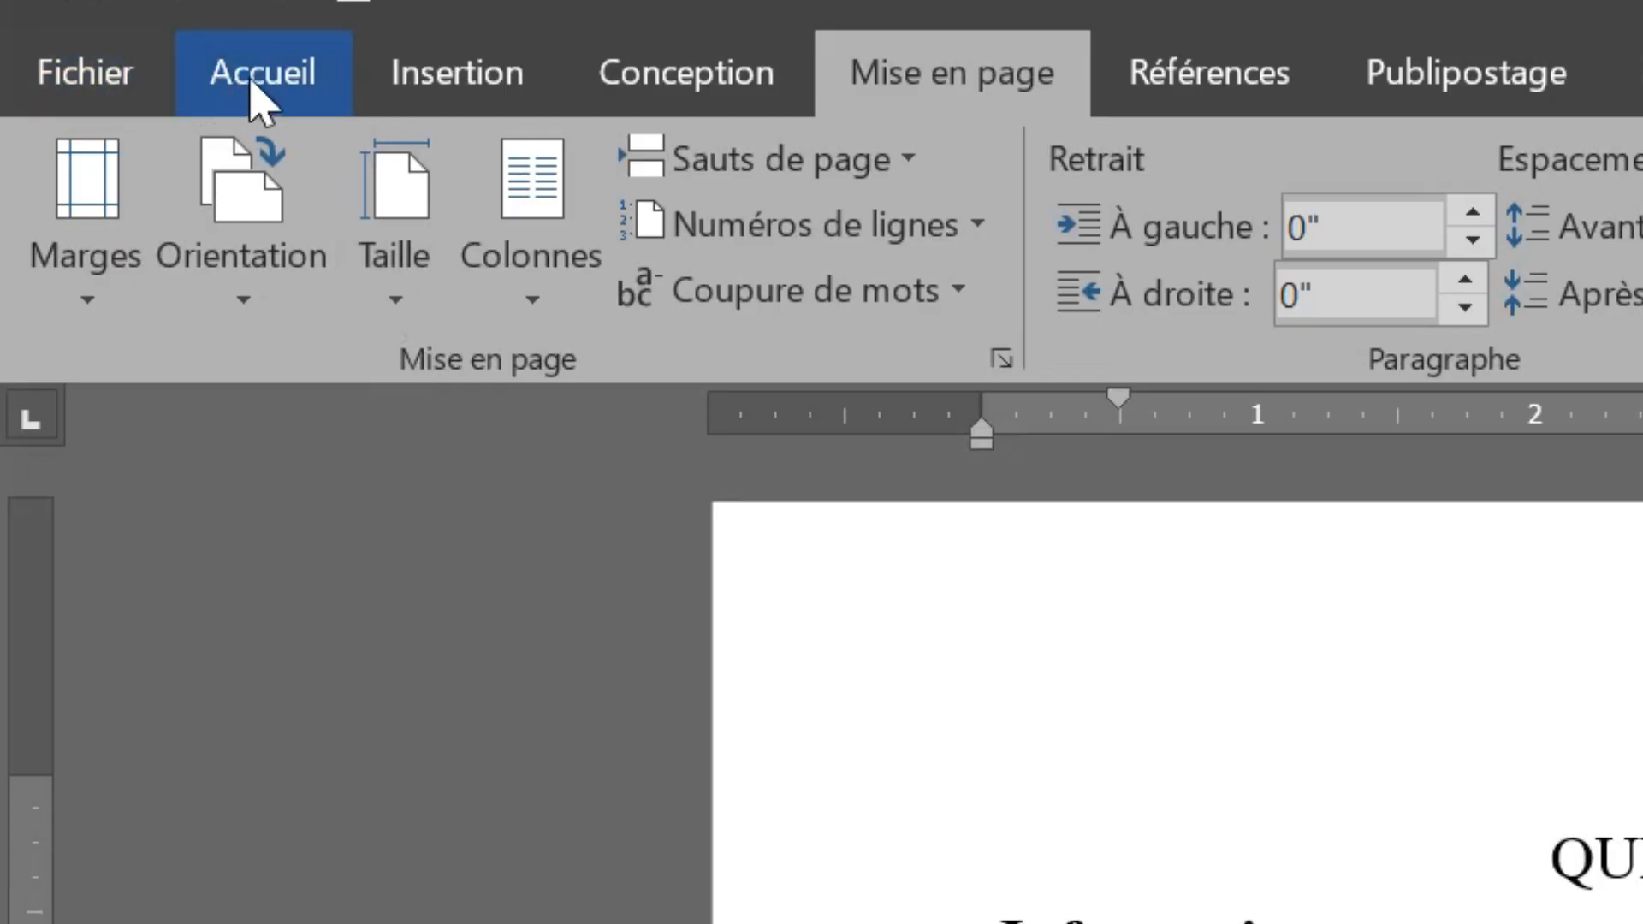
left_click(116, 37)
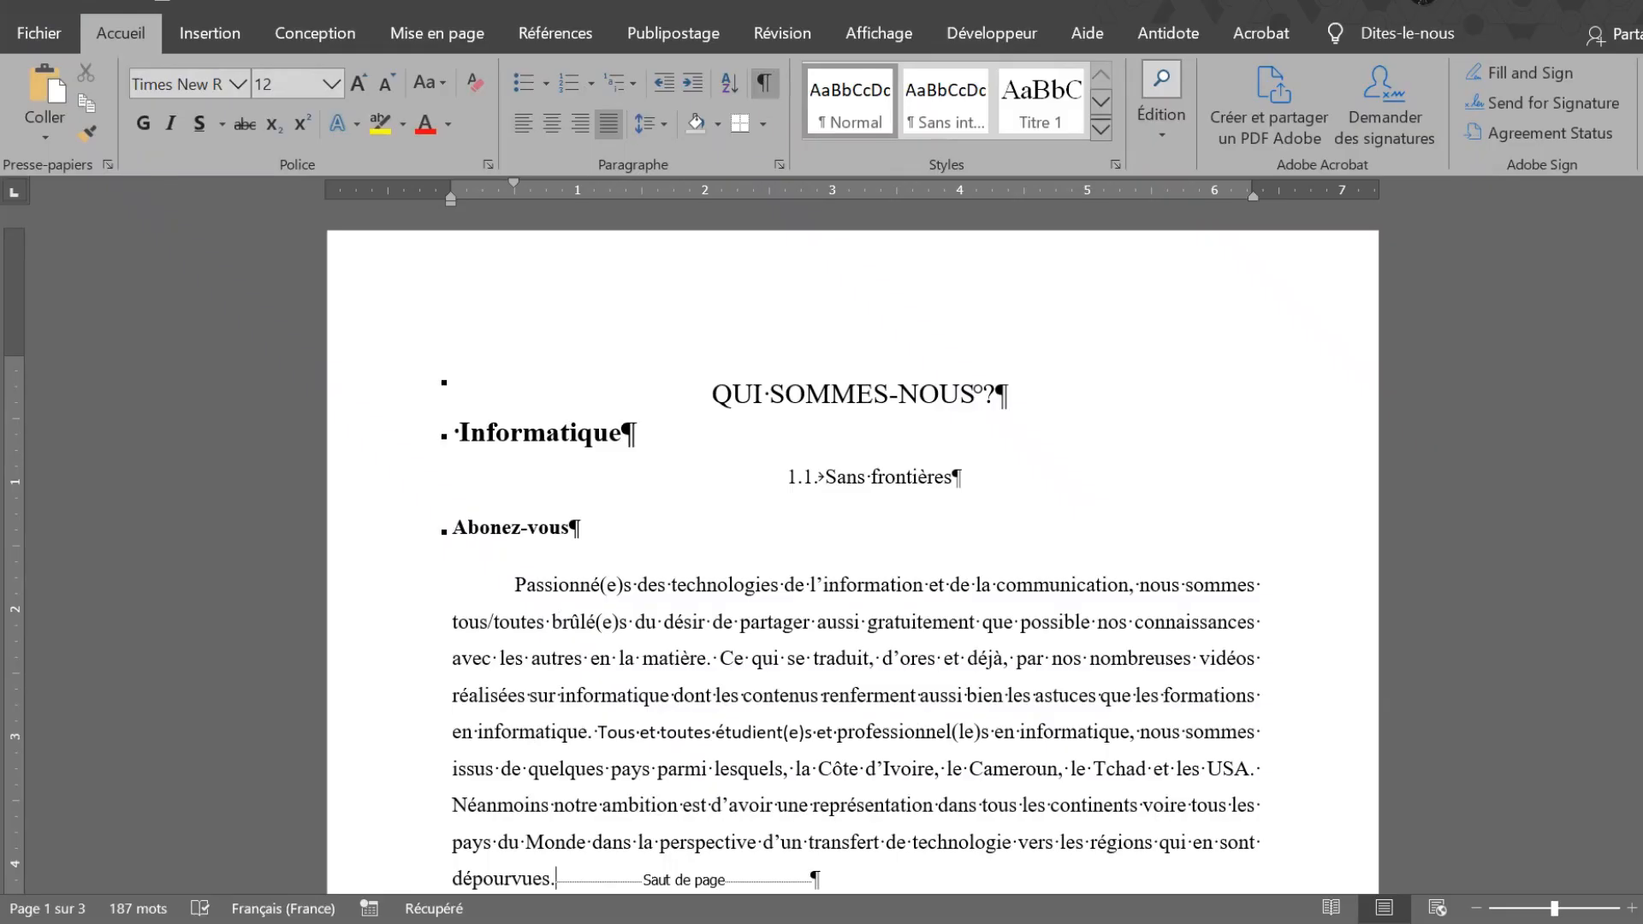
Examine the "Saut de page" mark after the body paragraph and how the content continues on the second page.
scroll(738, 359, "down", 5)
scroll(738, 359, "up", 2)
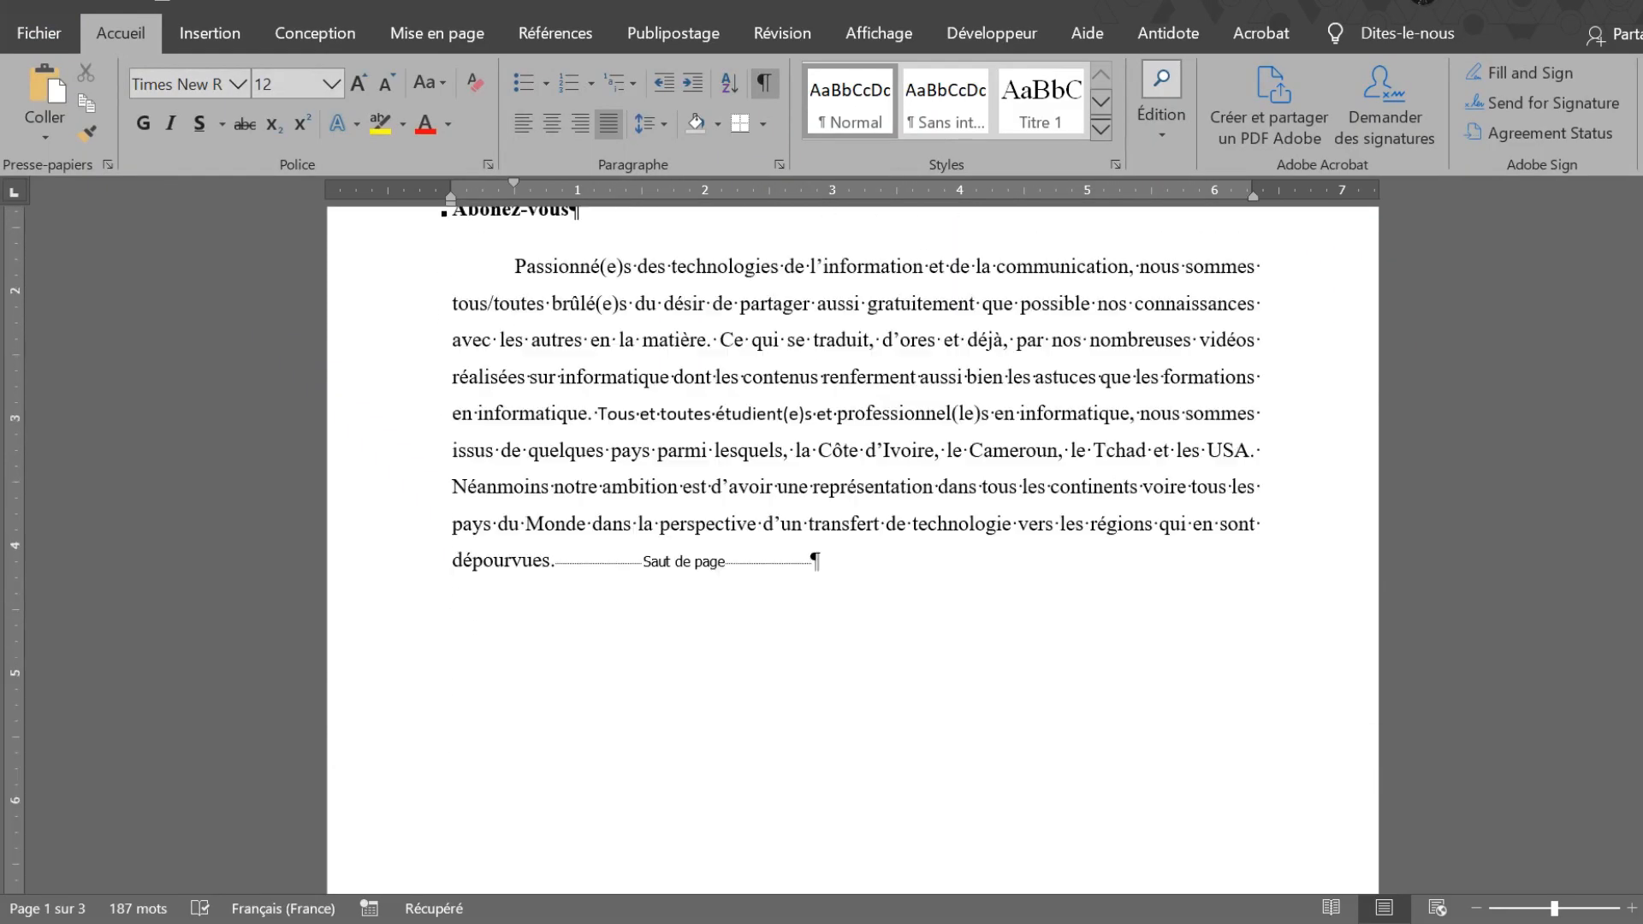
scroll(738, 360, "down", 2)
scroll(739, 359, "down", 2)
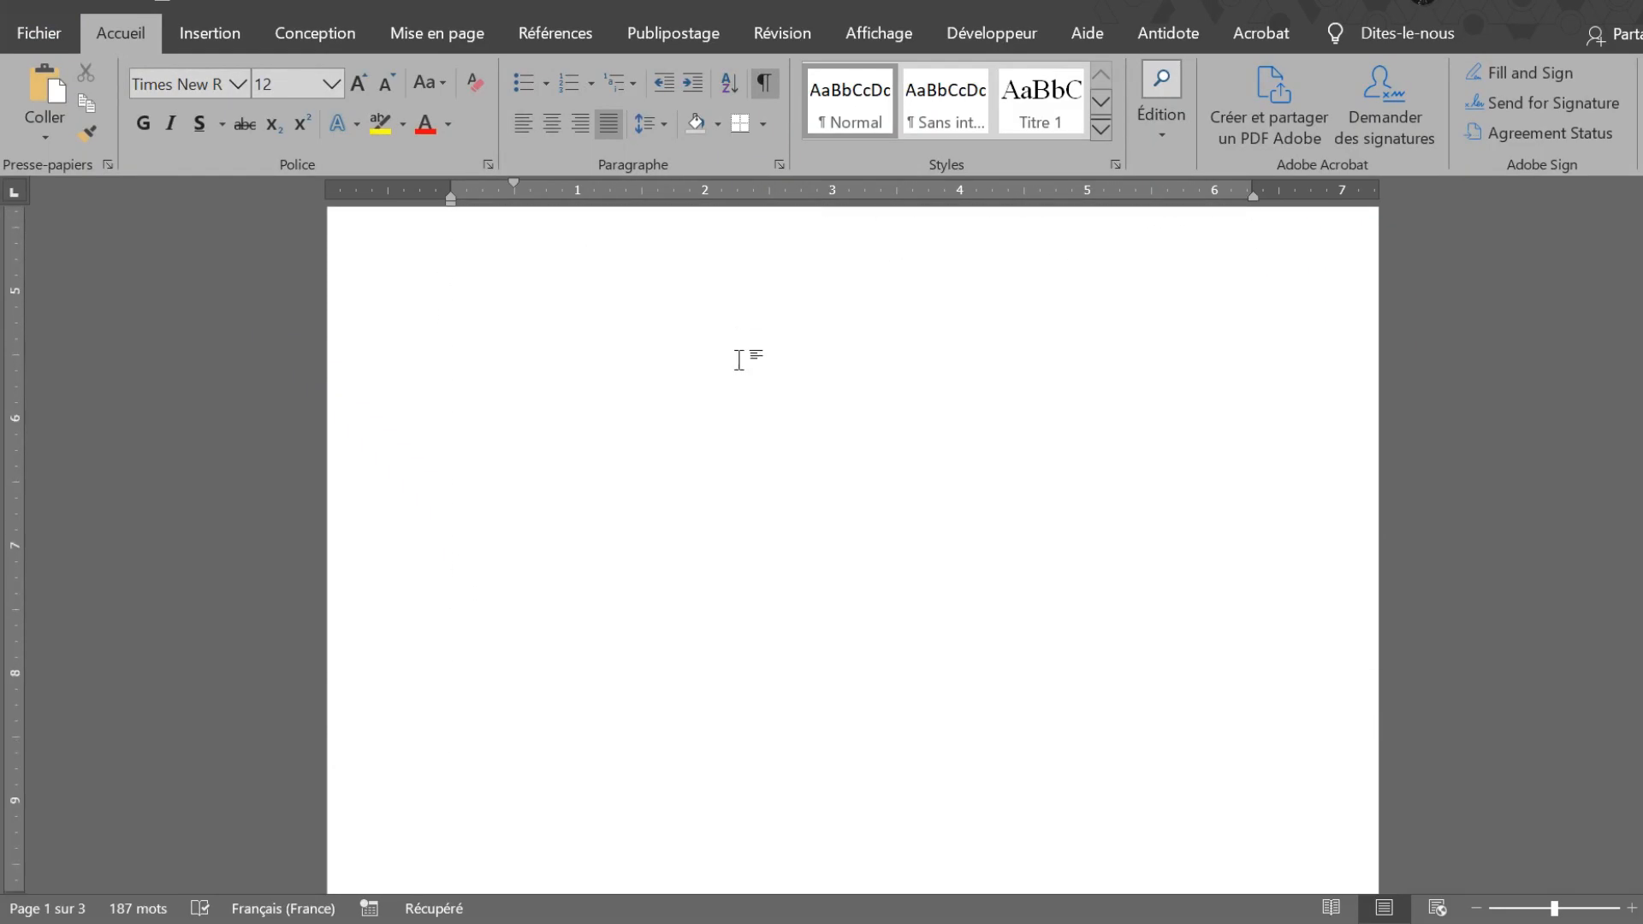
scroll(738, 359, "up", 5)
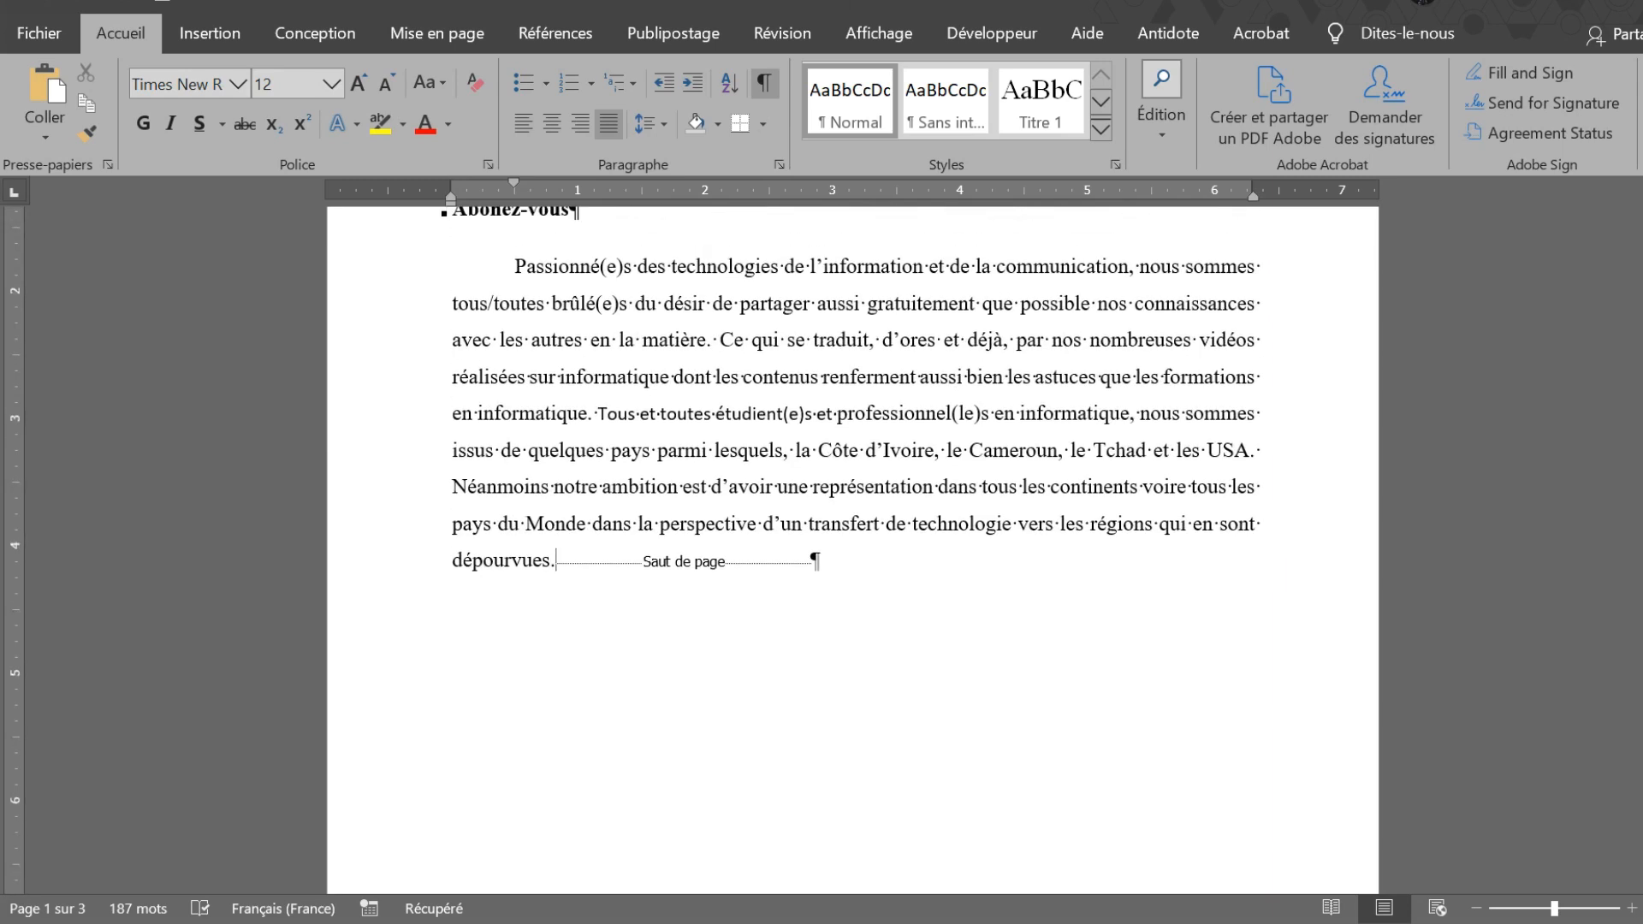
scroll(738, 359, "down", 2)
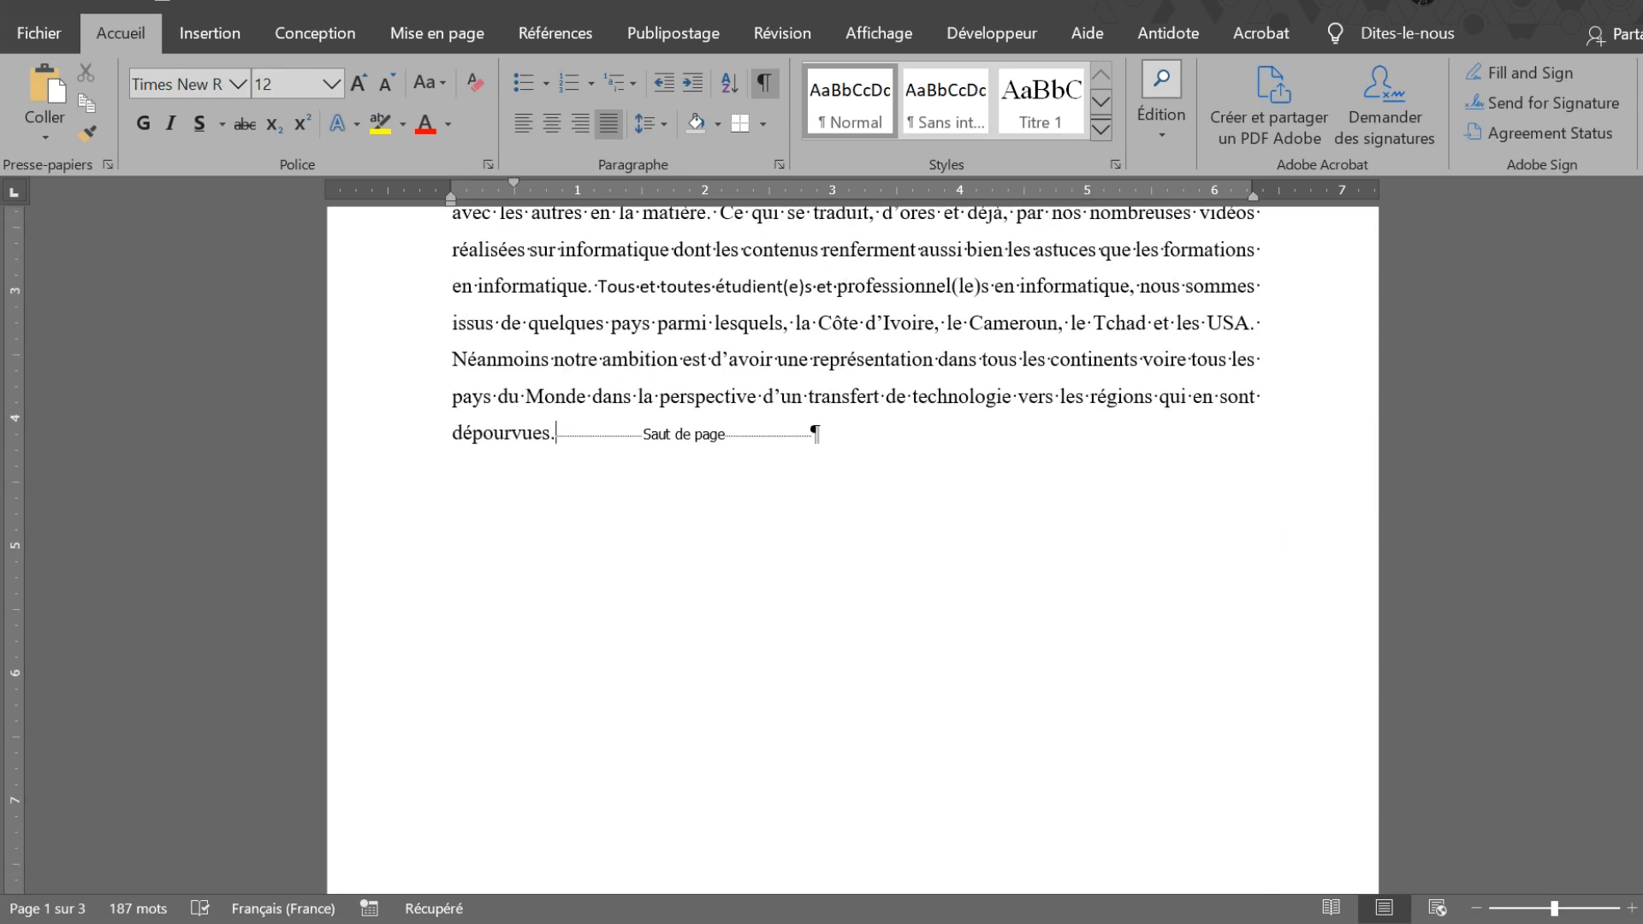
scroll(946, 459, "down", 12)
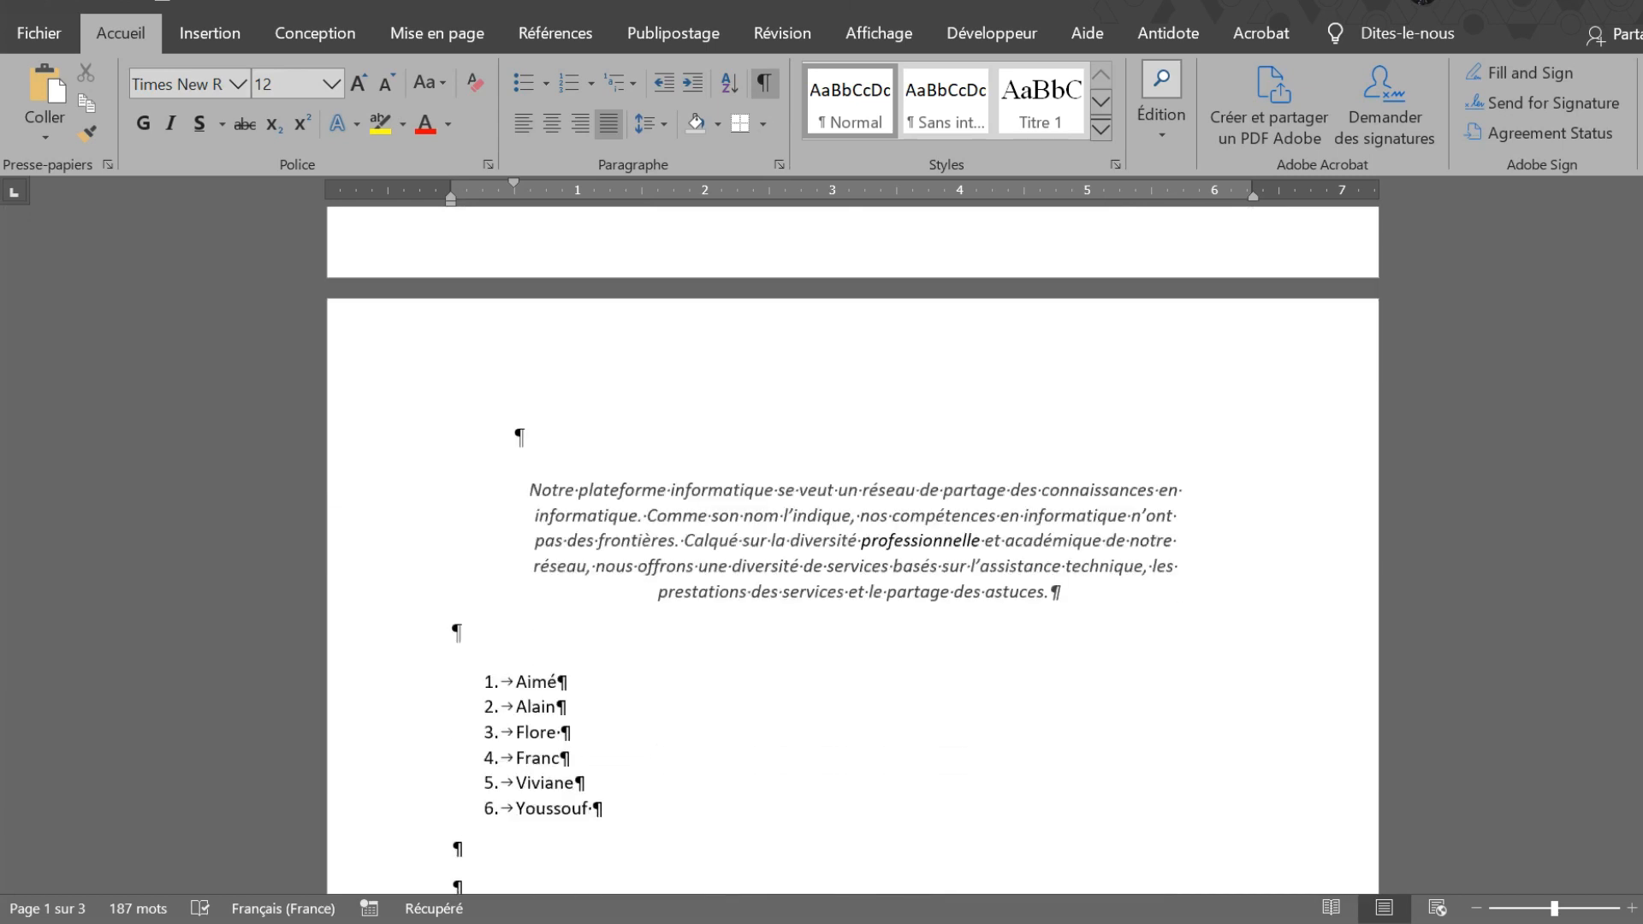
scroll(852, 548, "down", 5)
scroll(852, 548, "up", 6)
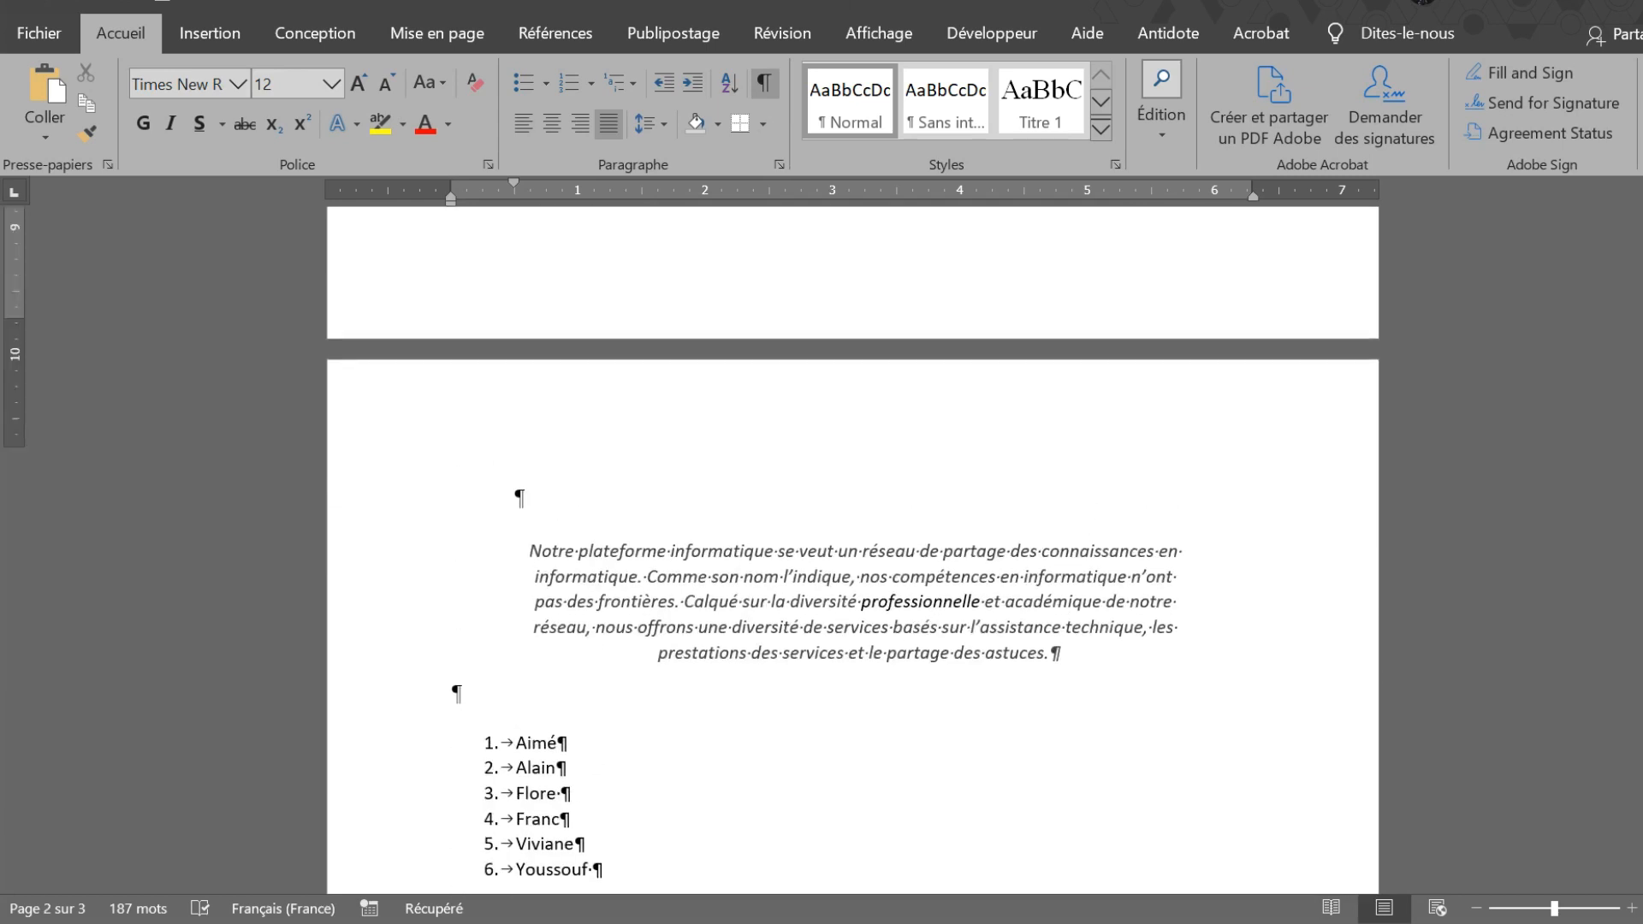
scroll(454, 294, "up", 10)
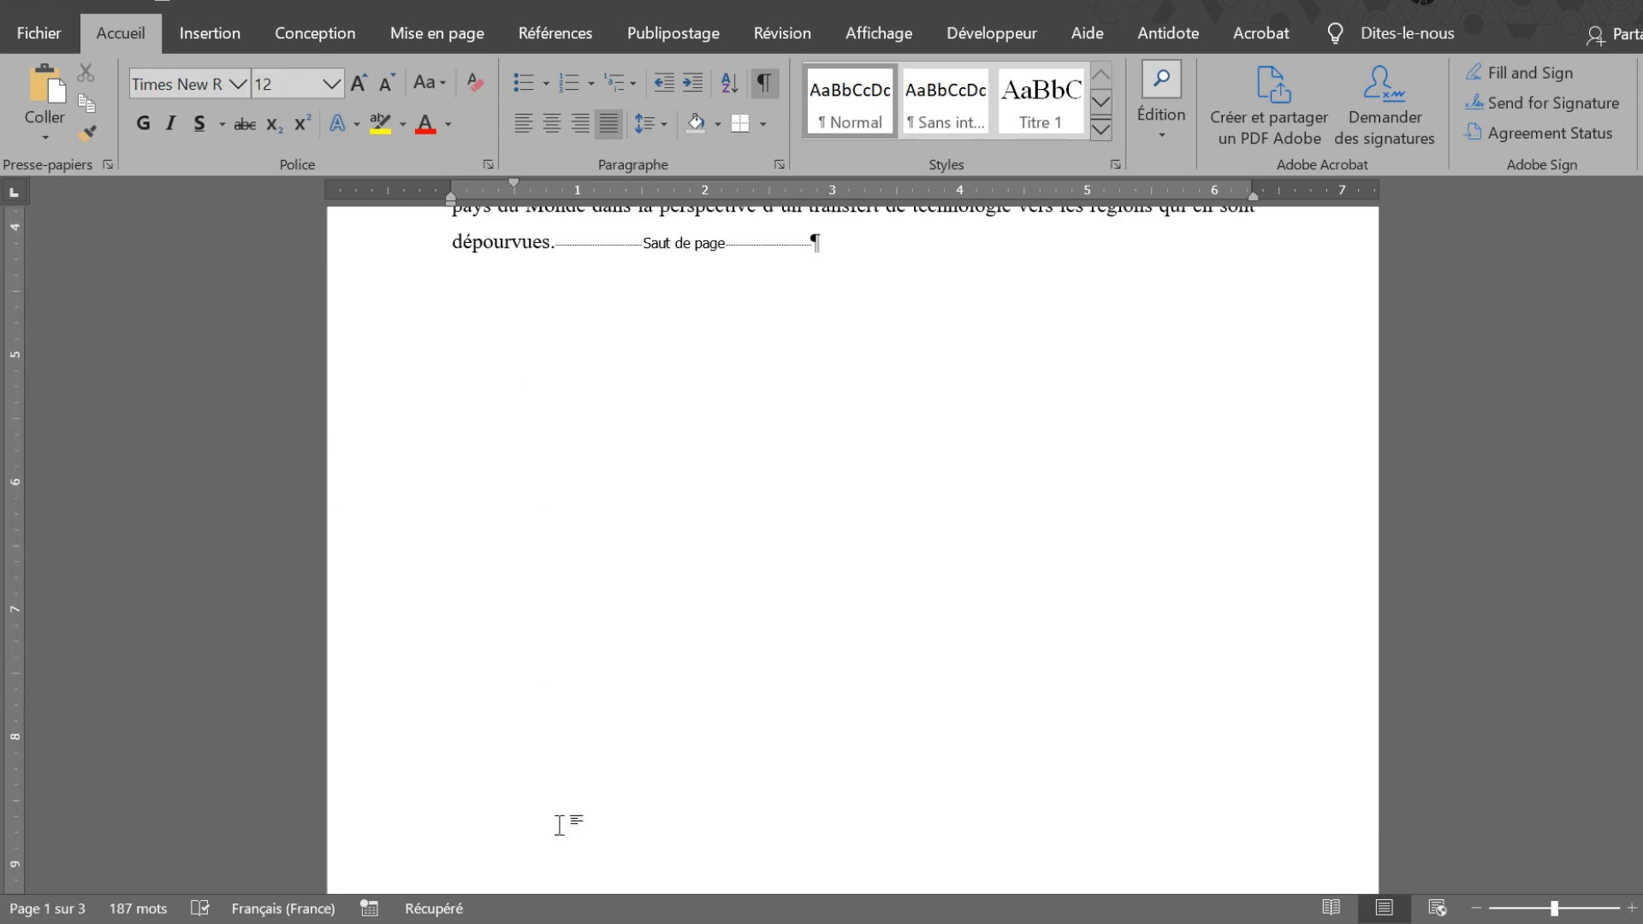
scroll(560, 826, "down", 10)
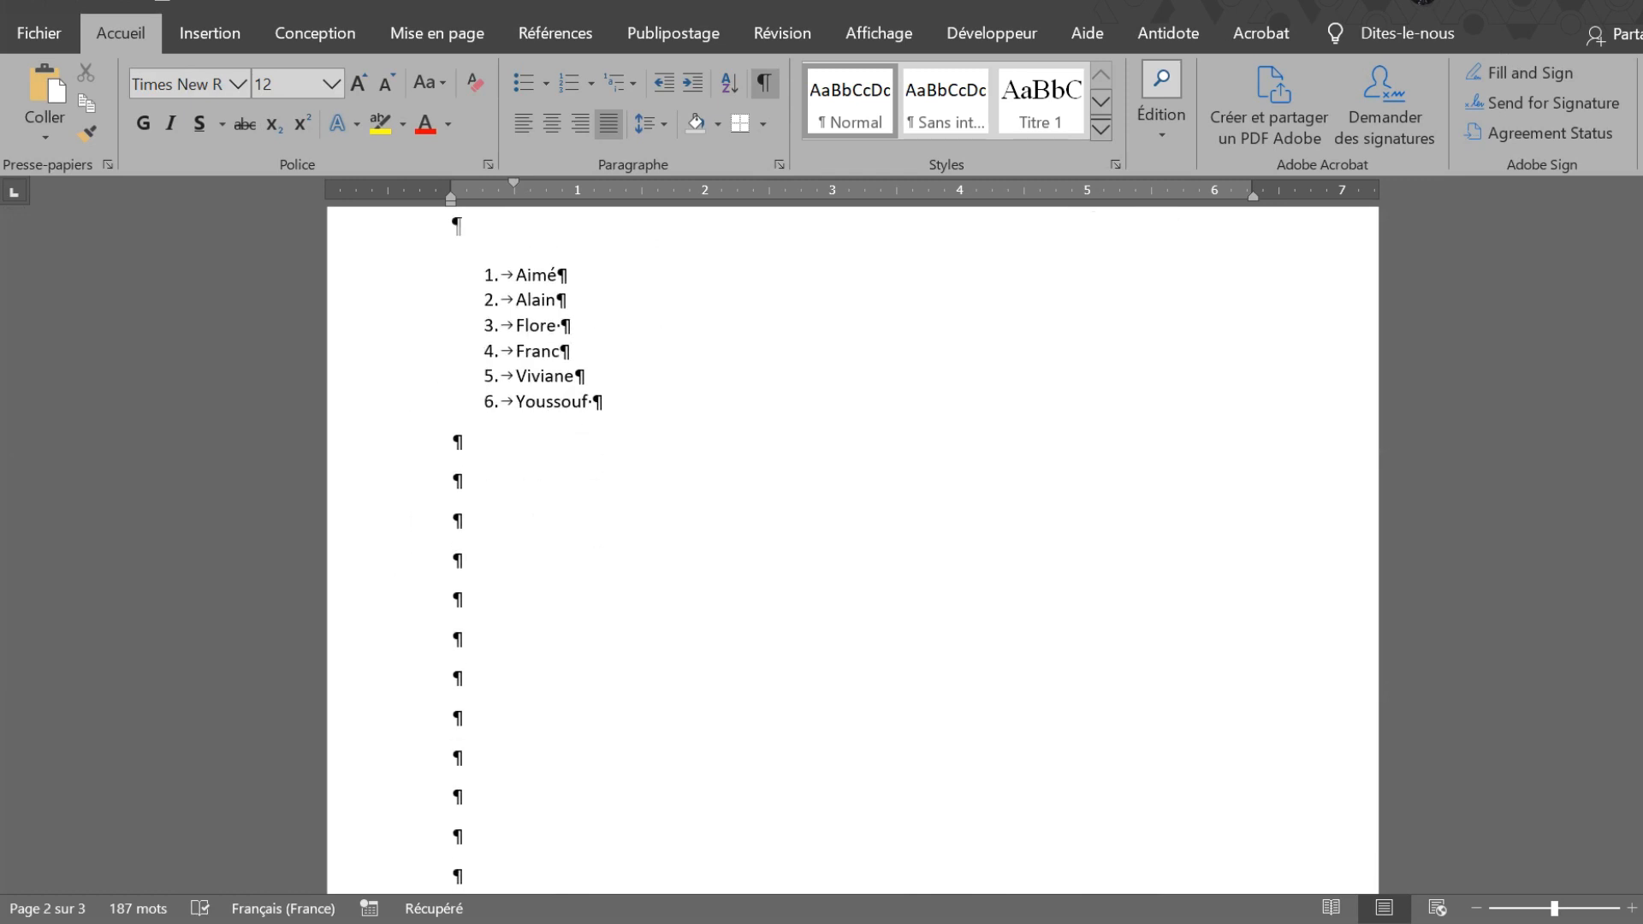
Examine the empty paragraph marks below the numbered list and compare them with the page break on the first page.
left_click(454, 481)
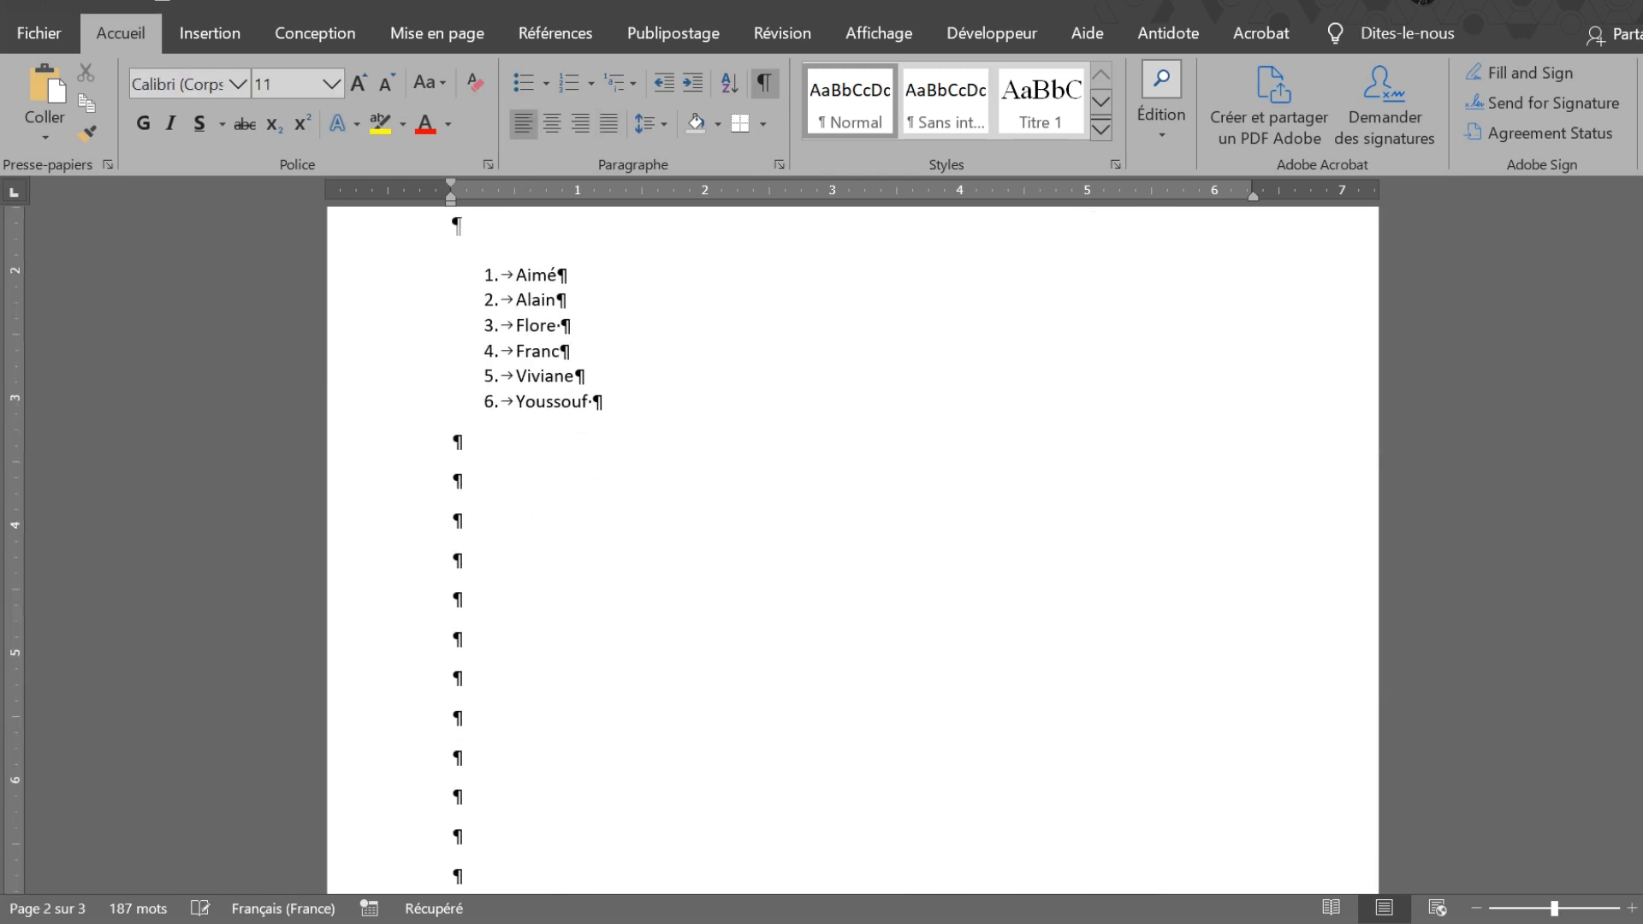
scroll(852, 547, "down", 15)
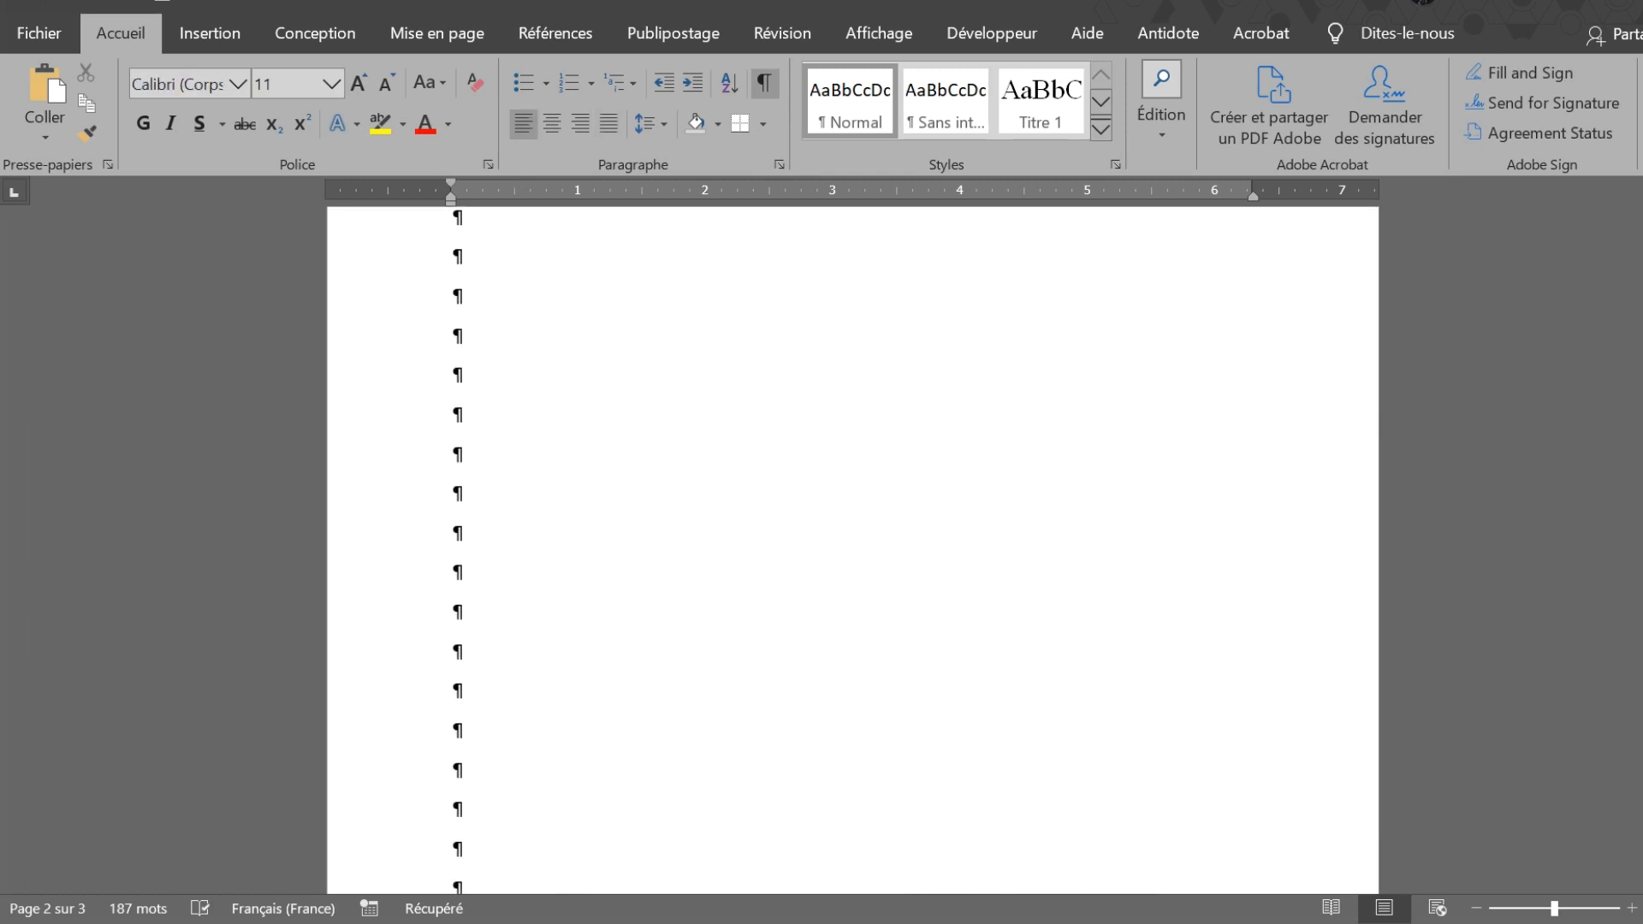
scroll(853, 548, "up", 15)
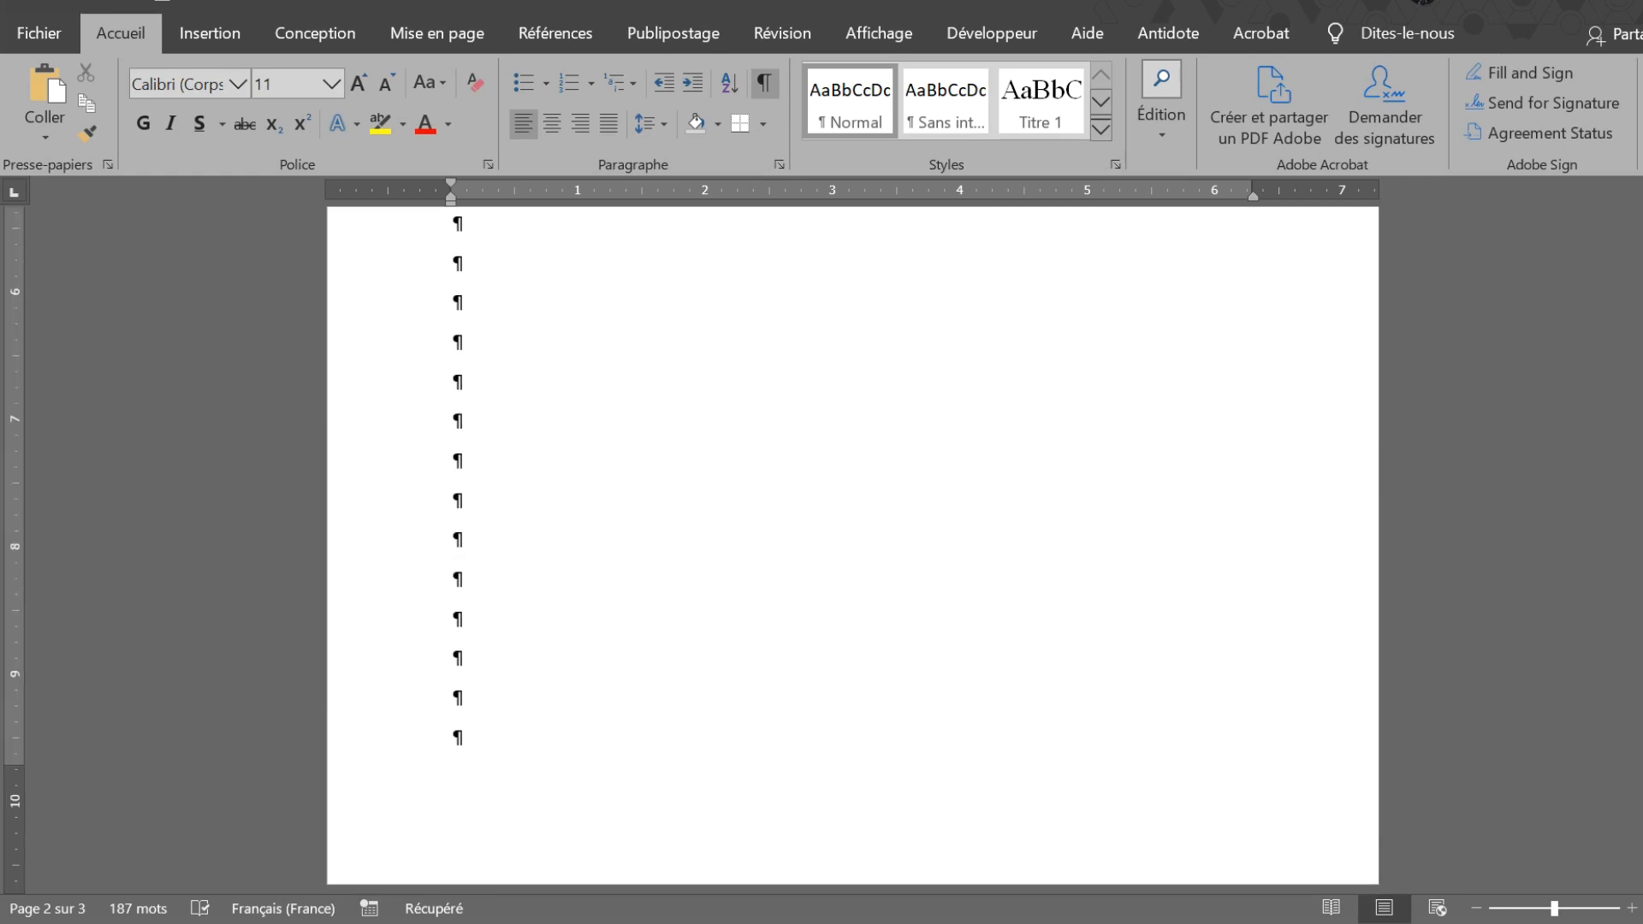
scroll(506, 525, "up", 3)
scroll(653, 664, "down", 3)
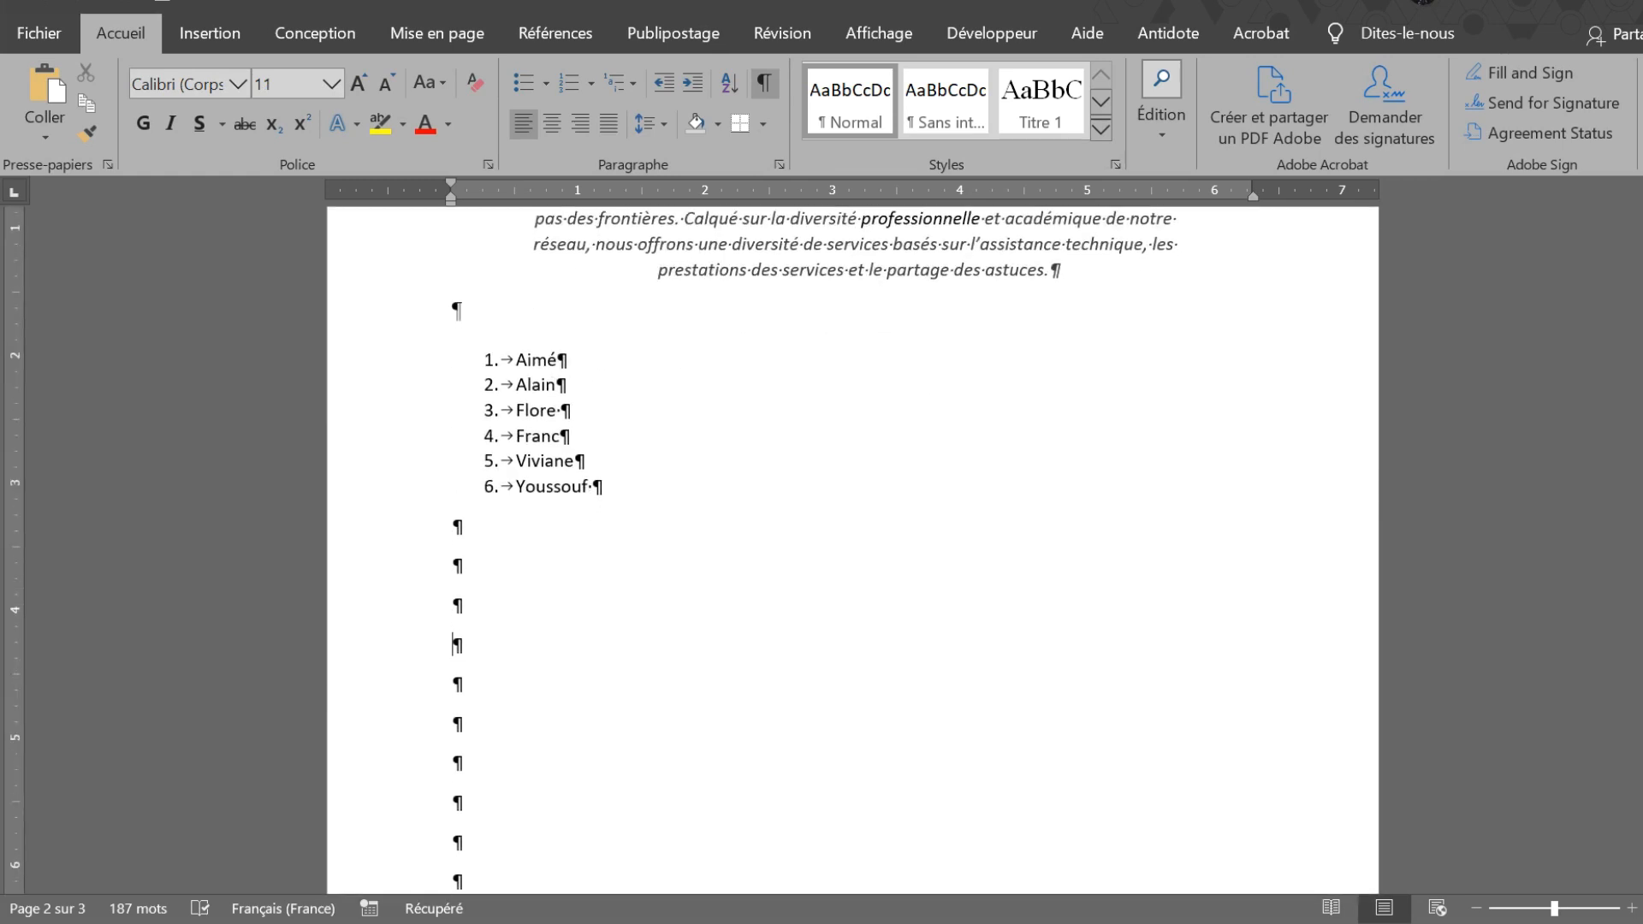
scroll(737, 645, "up", 15)
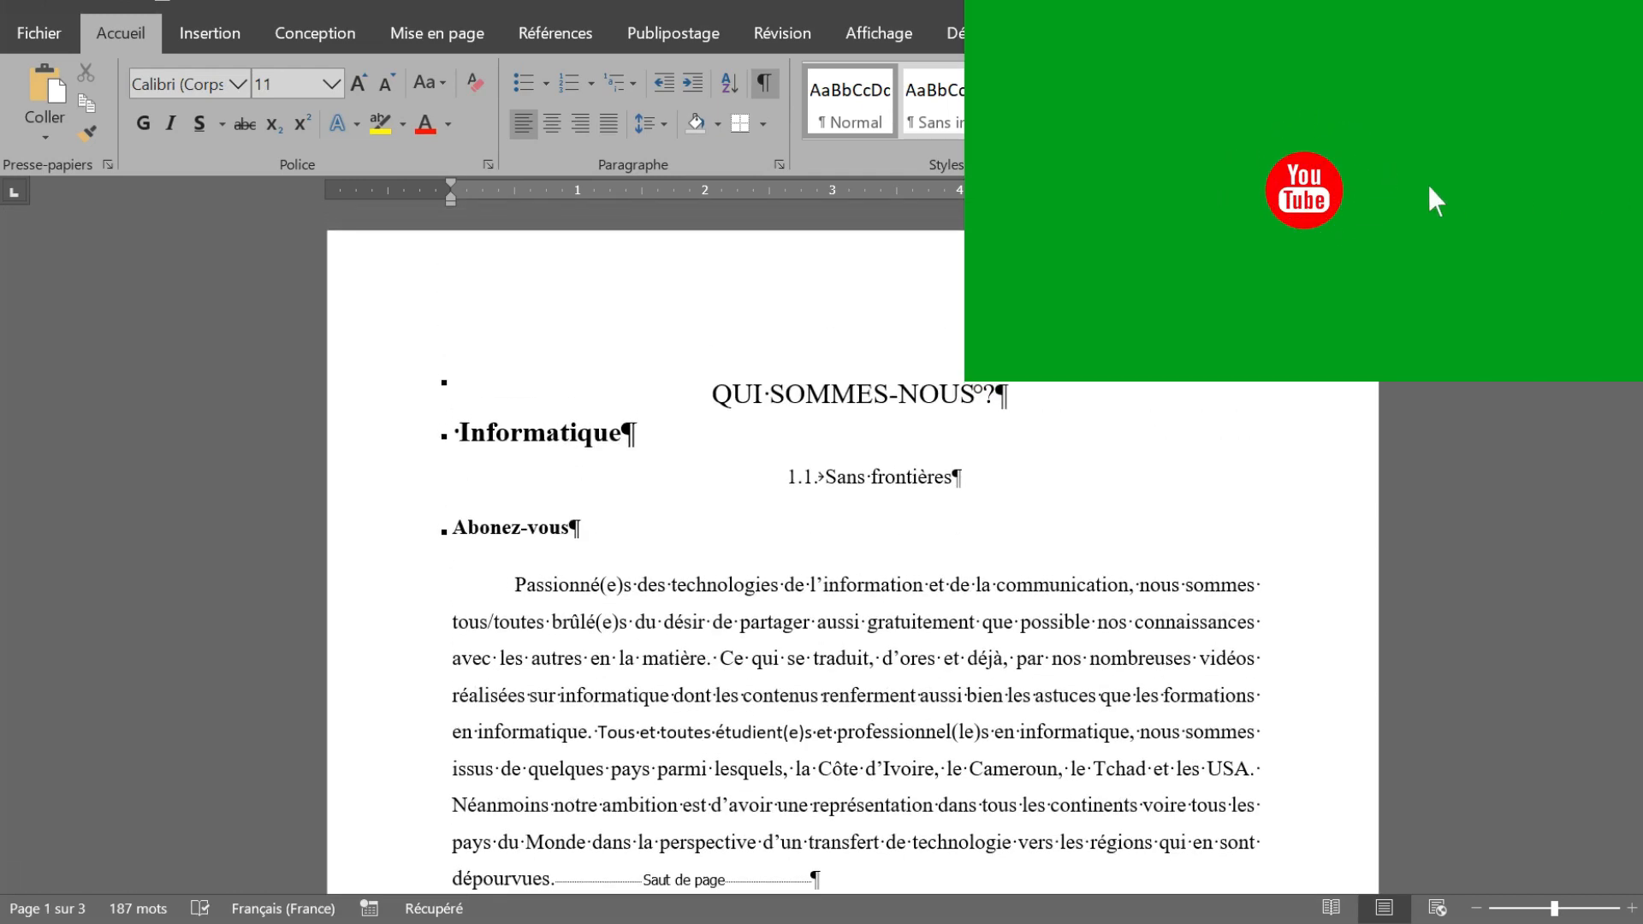
scroll(712, 644, "down", 3)
scroll(712, 644, "down", 10)
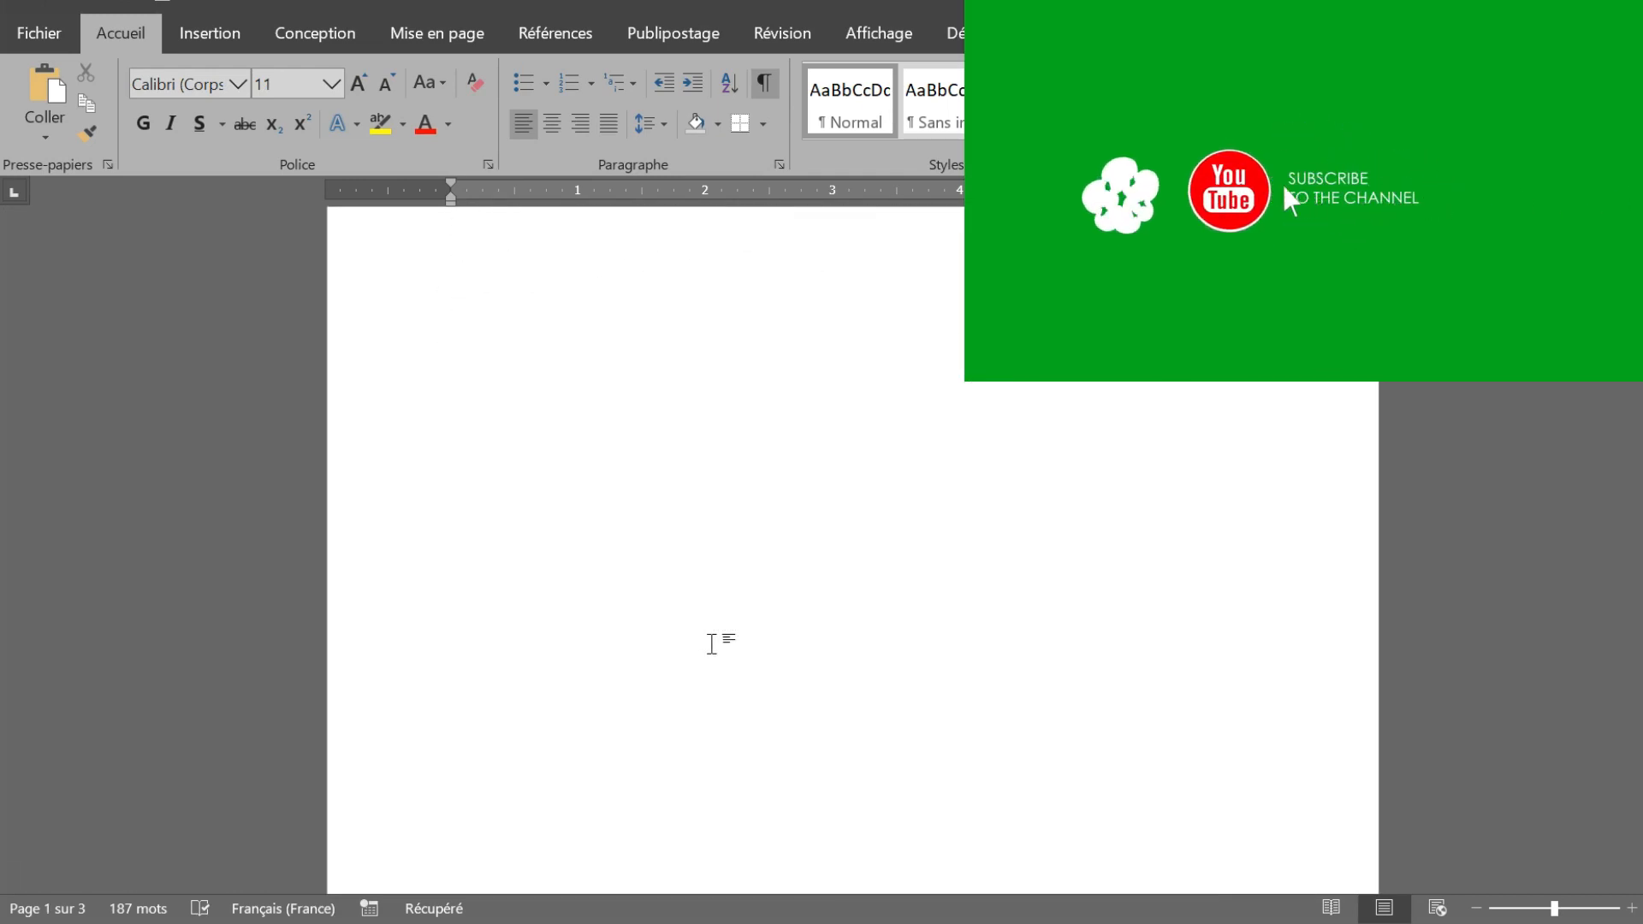
scroll(853, 548, "down", 8)
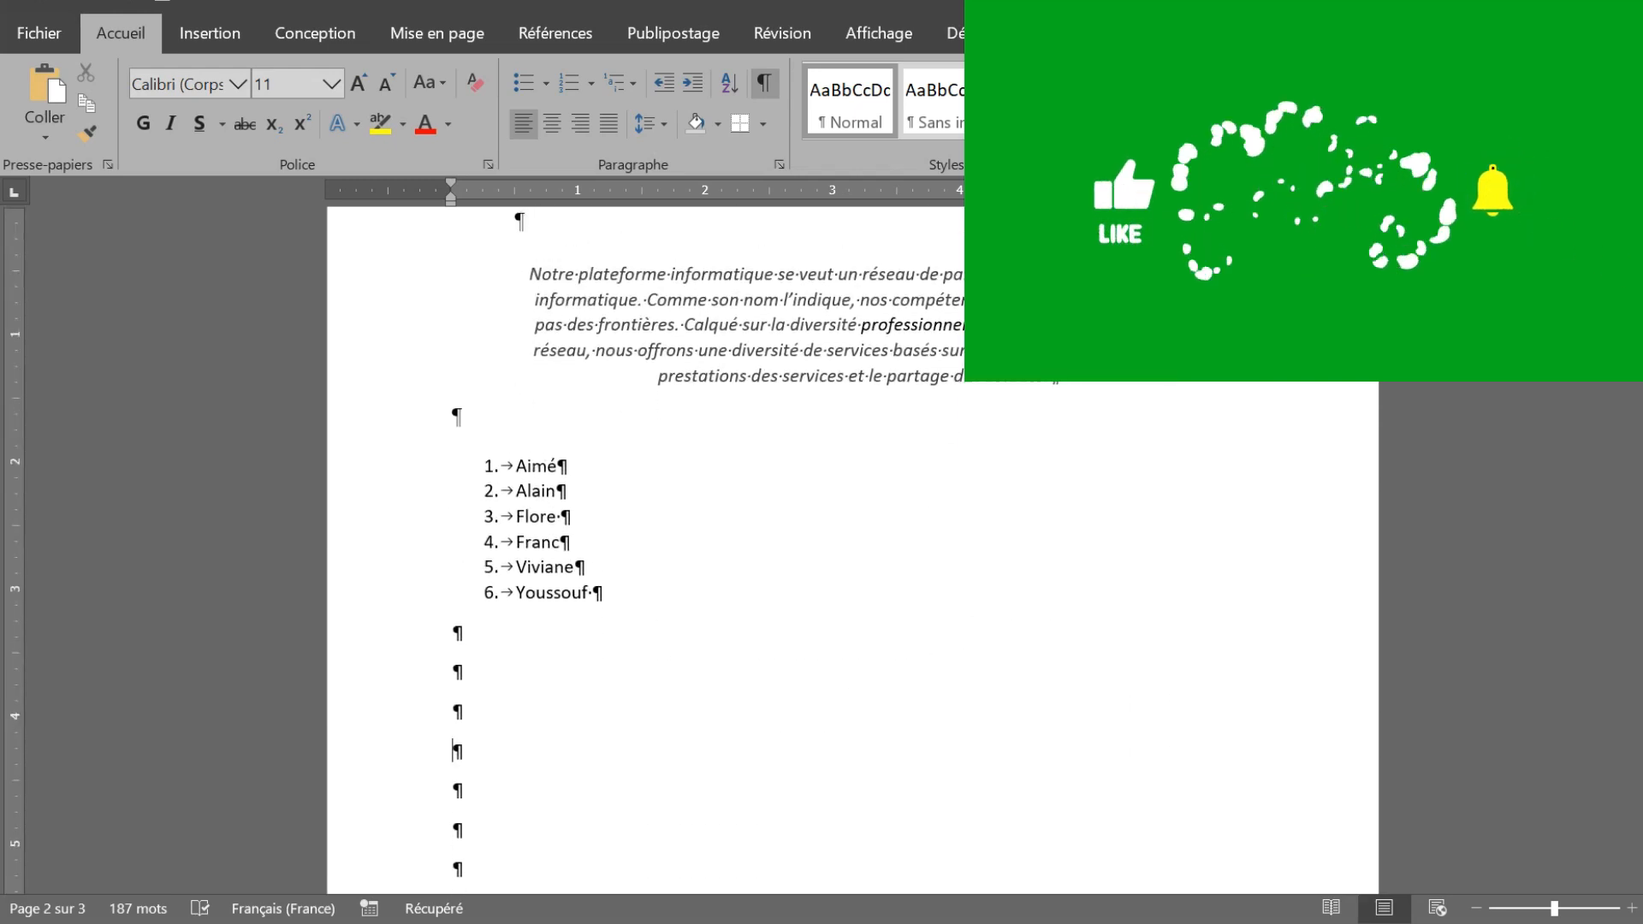
Insert a "Page suivante" section break at the first empty paragraph below the numbered list.
left_click(595, 592)
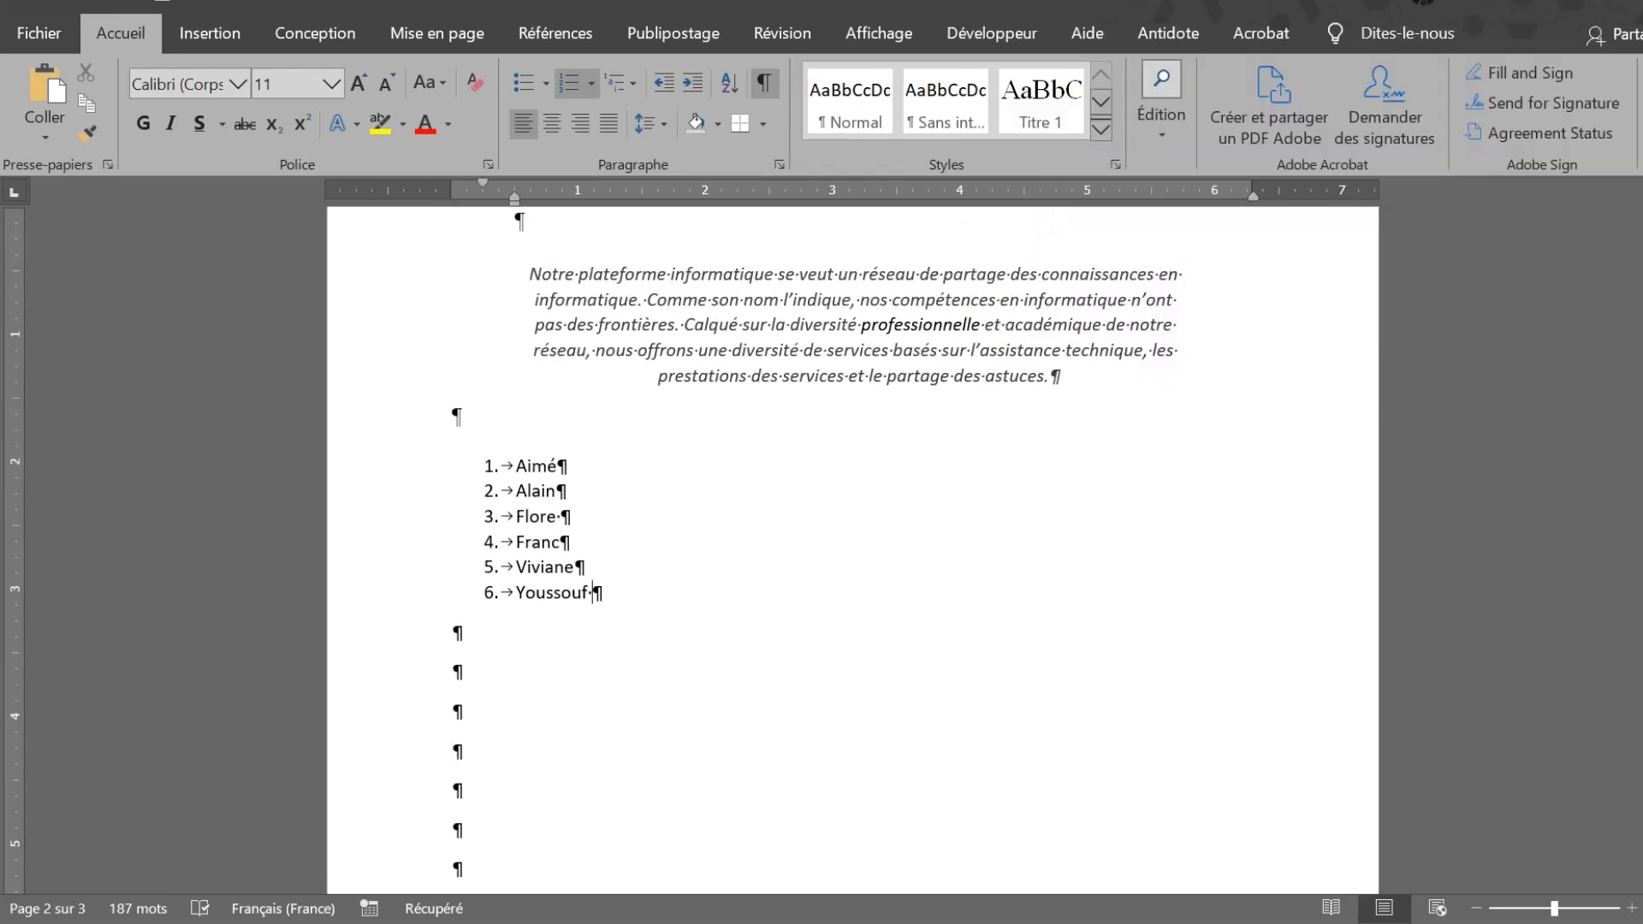
left_click(531, 637)
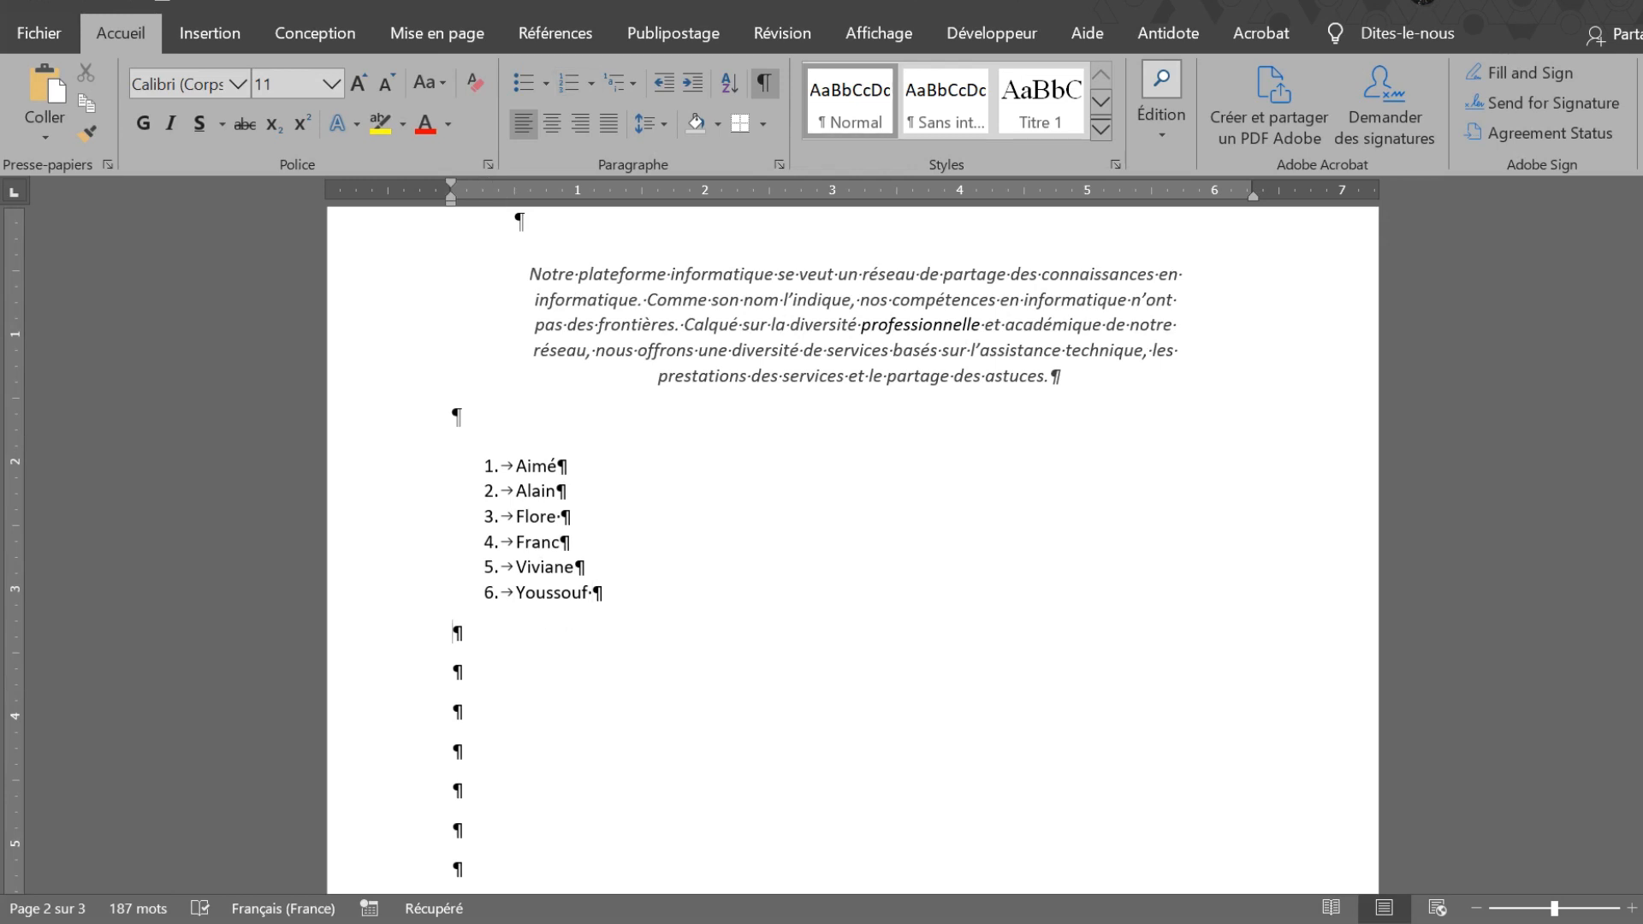
left_click(459, 34)
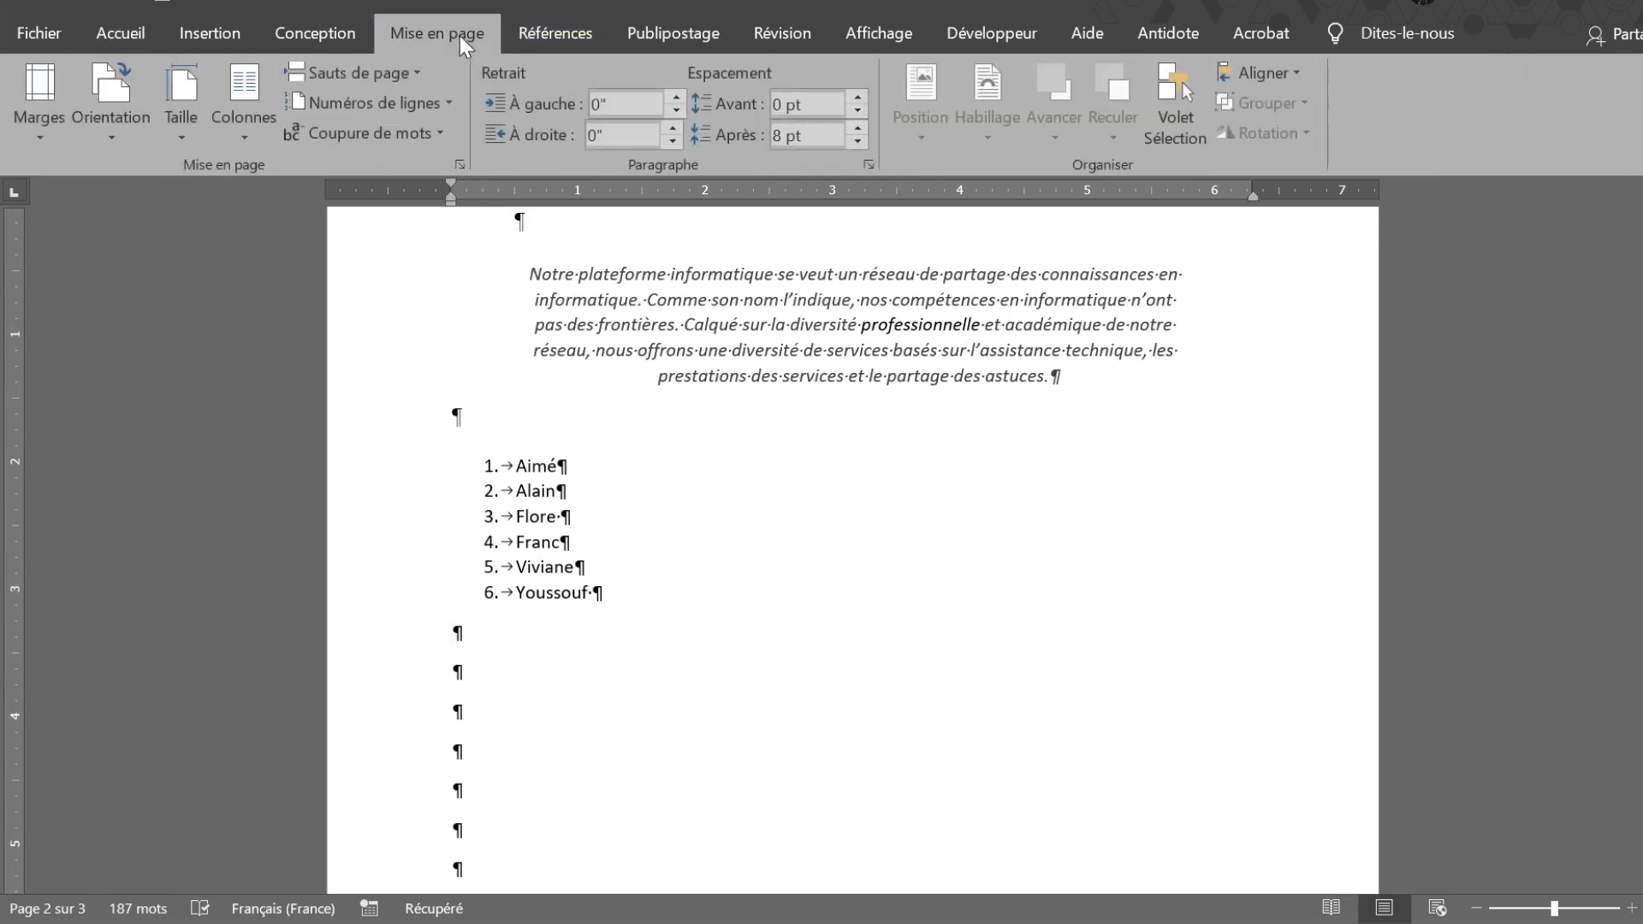
left_click(414, 84)
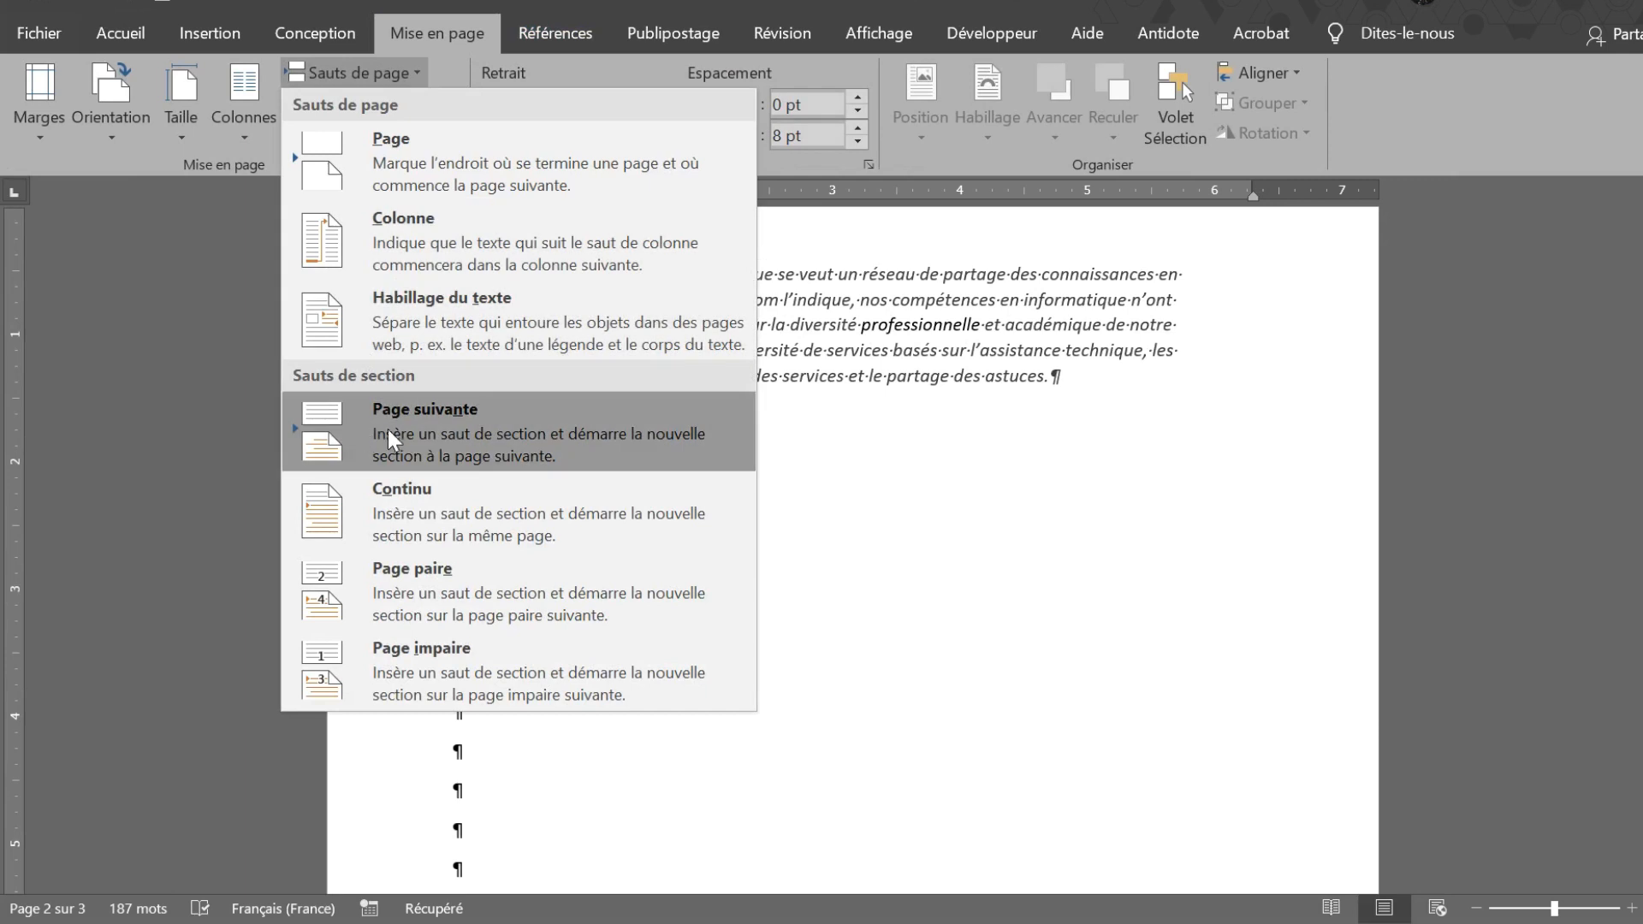
left_click(412, 428)
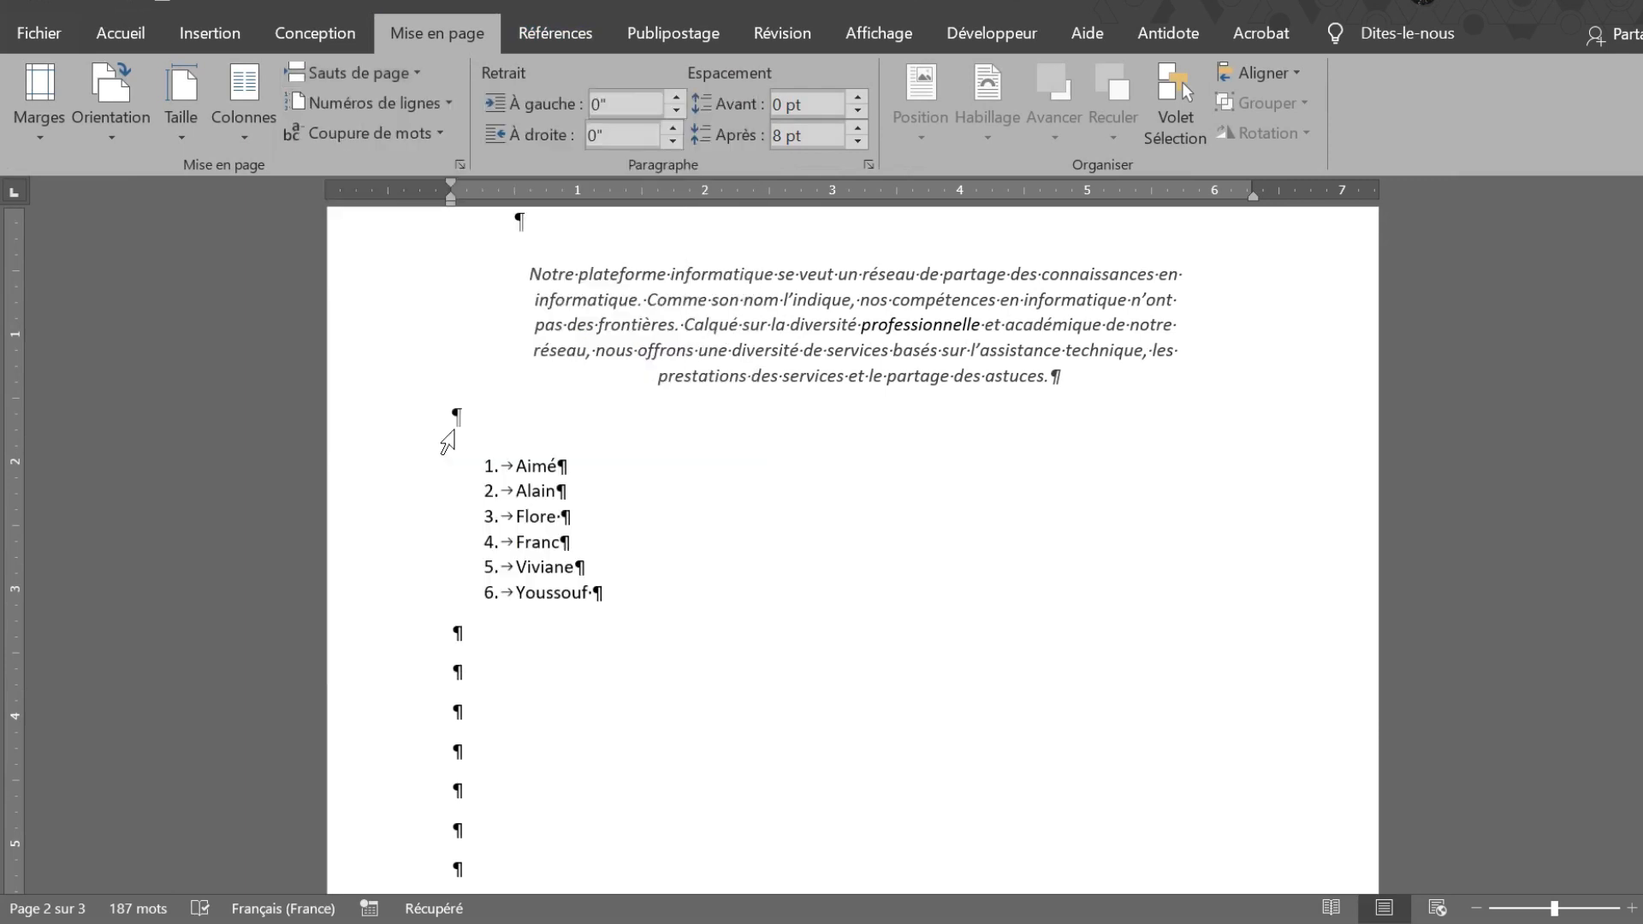
Open the footer area of the page that ends just before the new section break.
scroll(852, 548, "down", 4)
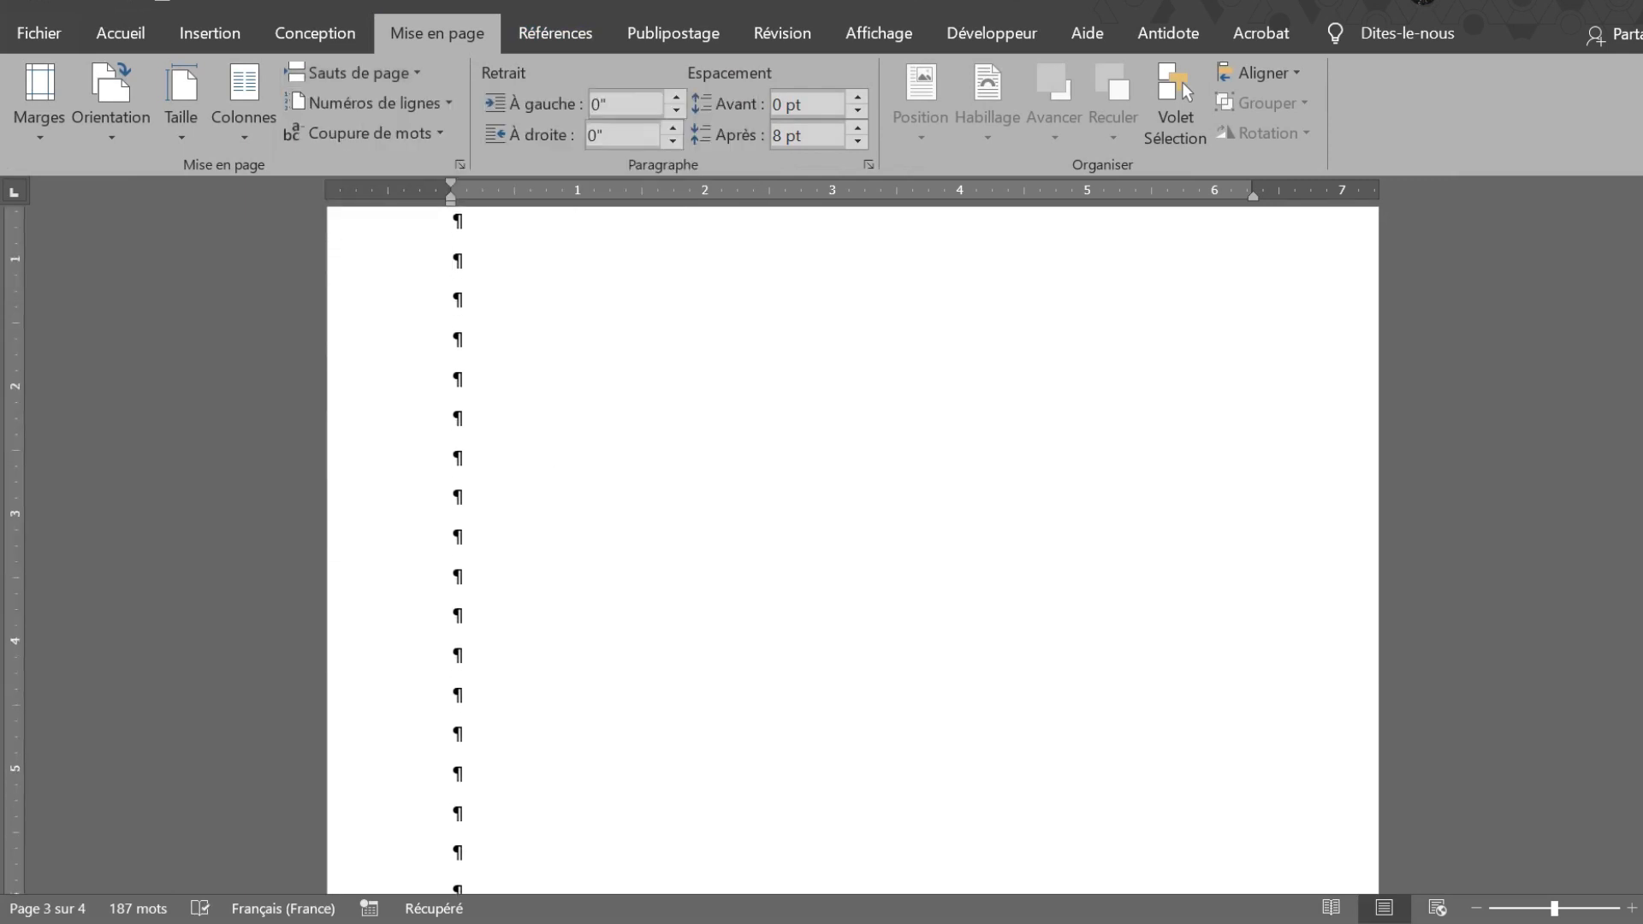
scroll(852, 548, "up", 4)
scroll(852, 548, "down", 4)
scroll(853, 548, "up", 6)
scroll(555, 459, "up", 6)
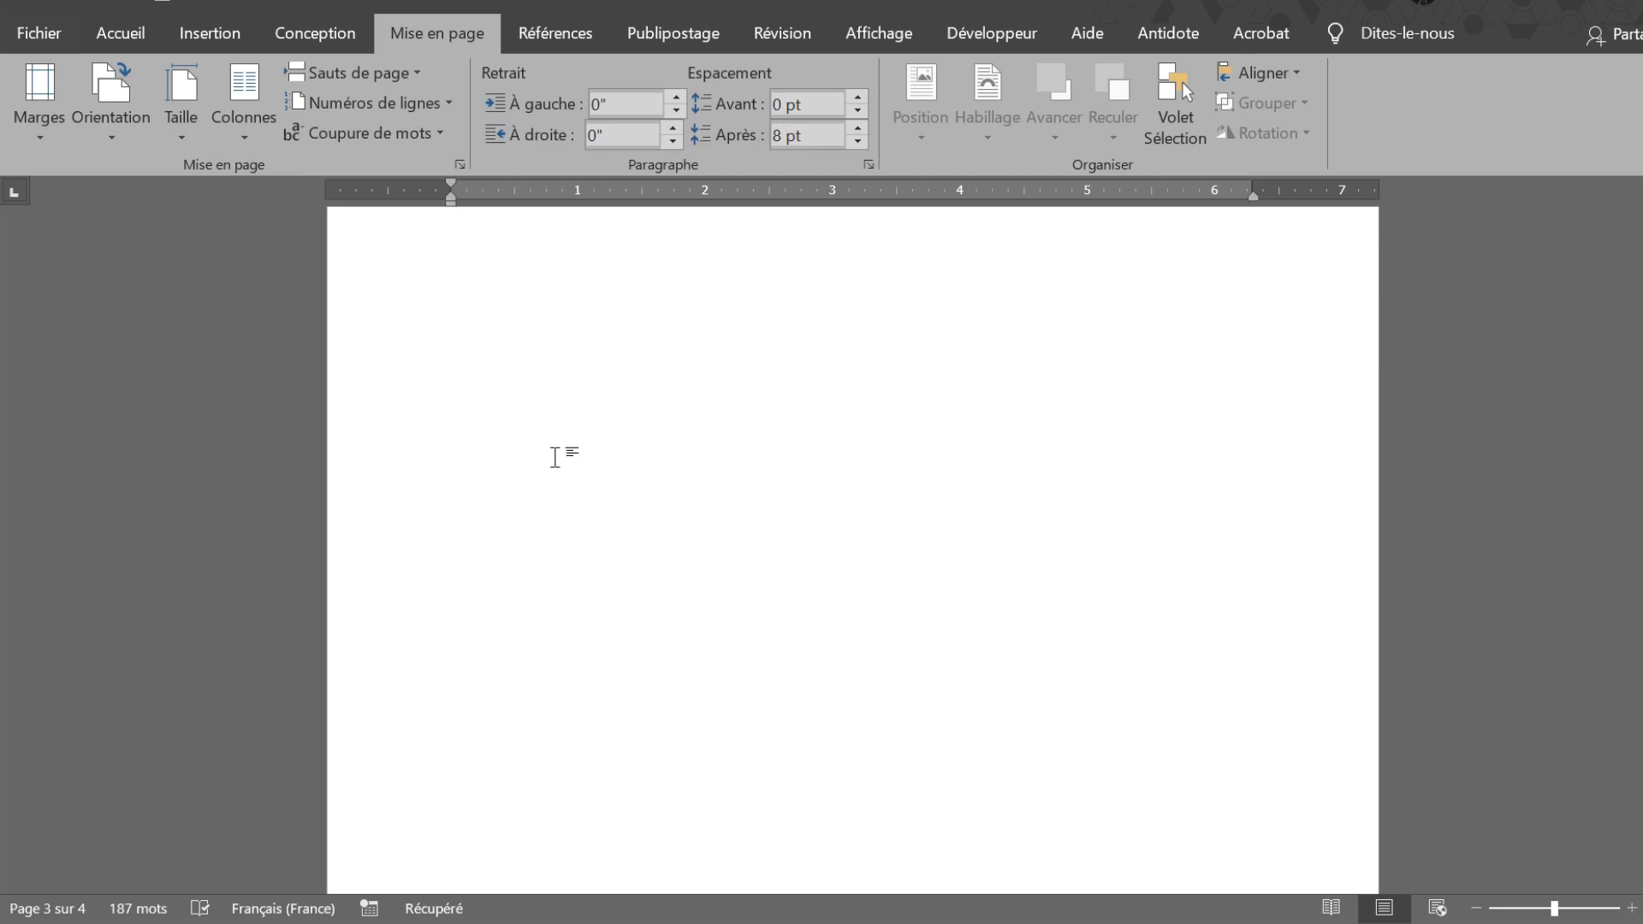
scroll(557, 453, "down", 5)
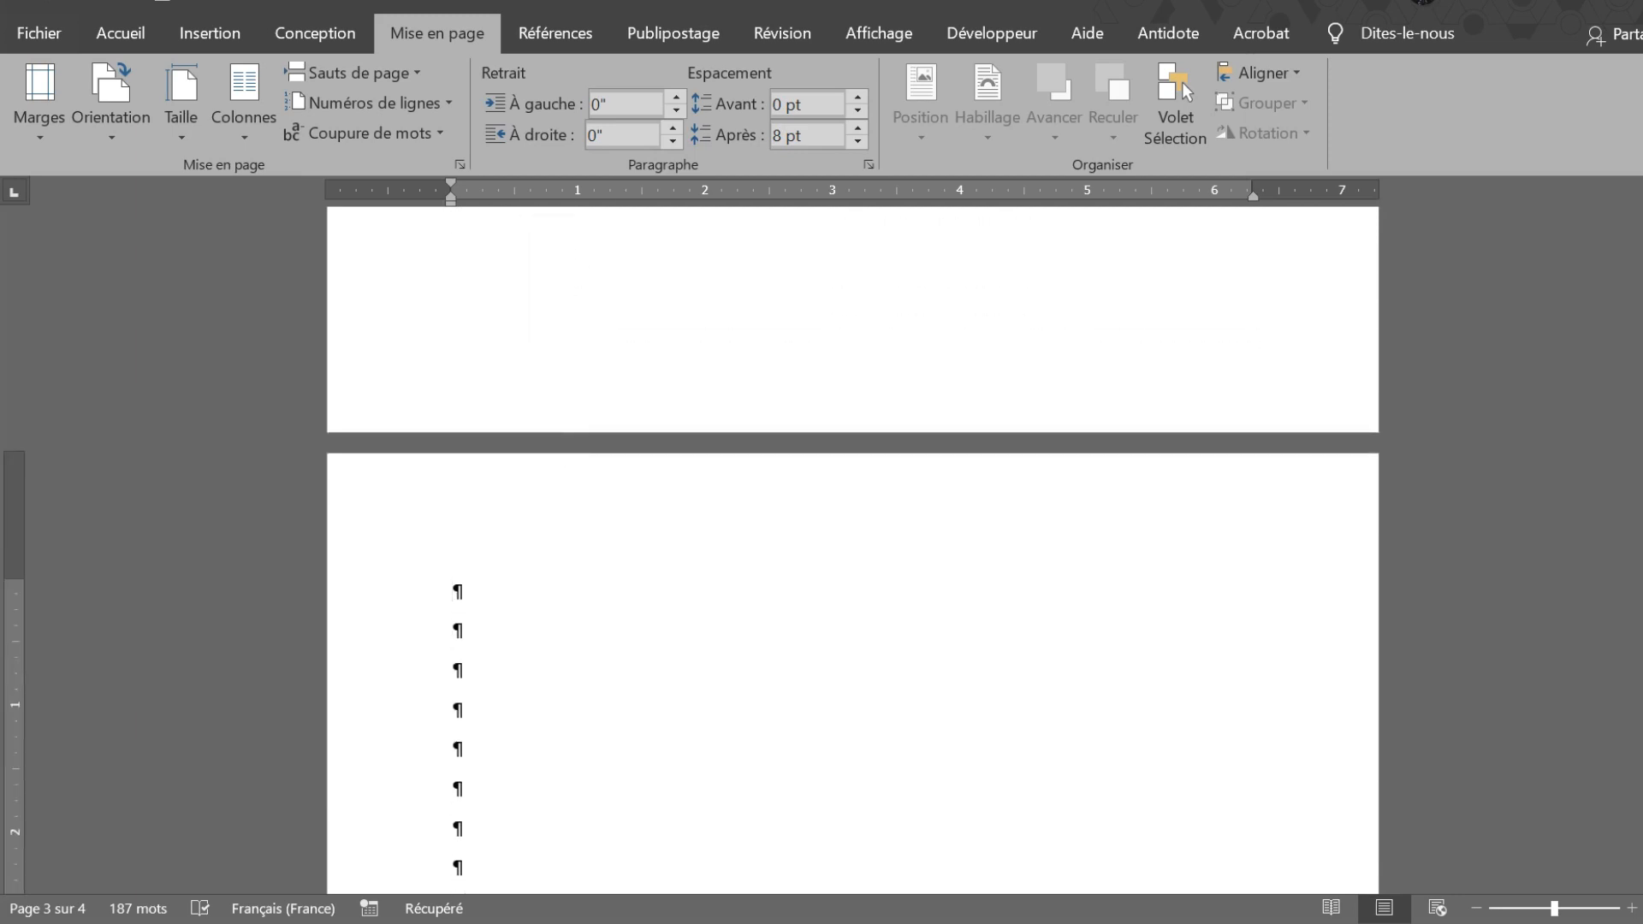
double_click(569, 359)
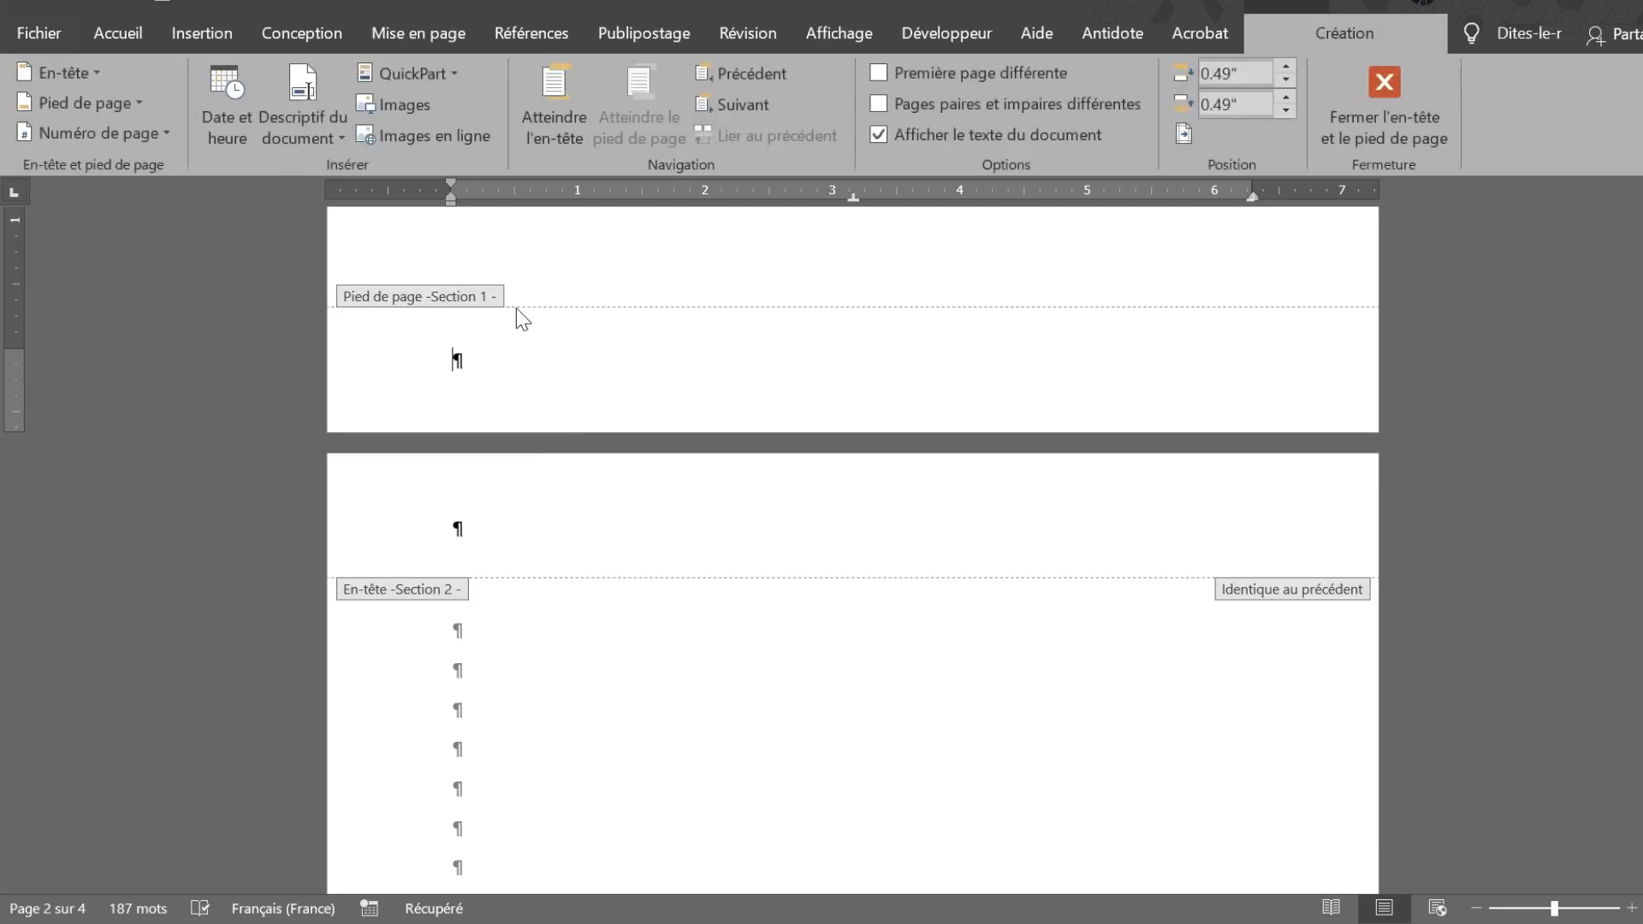
Examine the header and footer section labels on the pages before and after the section break, and return to the body text.
scroll(667, 597, "down", 3)
scroll(668, 598, "down", 1)
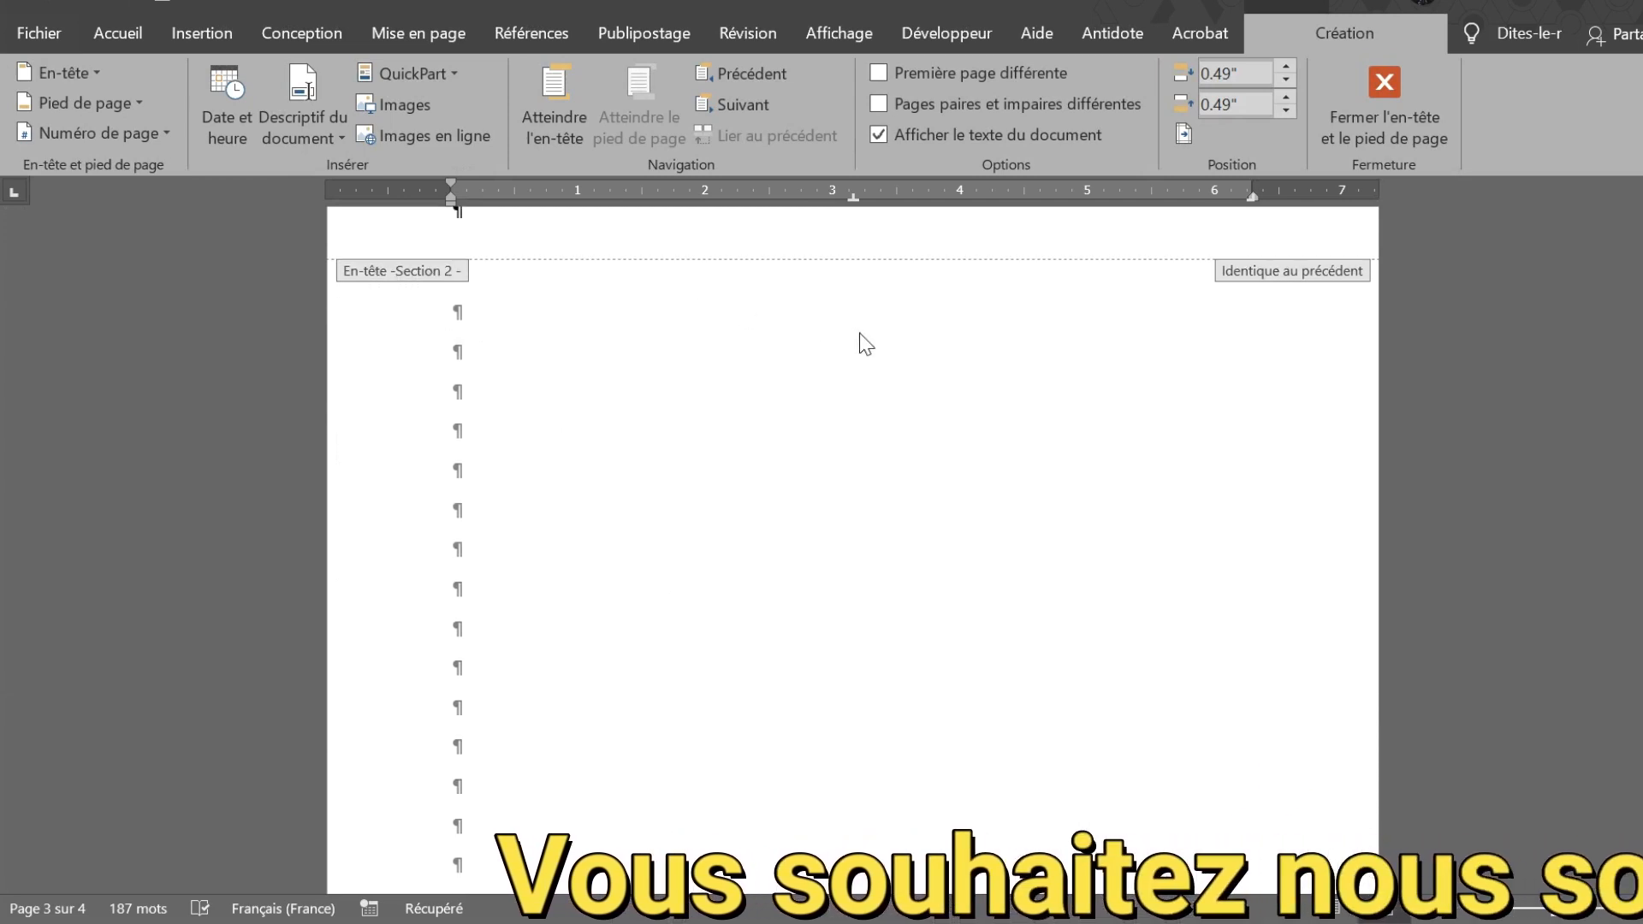
scroll(862, 344, "down", 1)
scroll(872, 349, "down", 5)
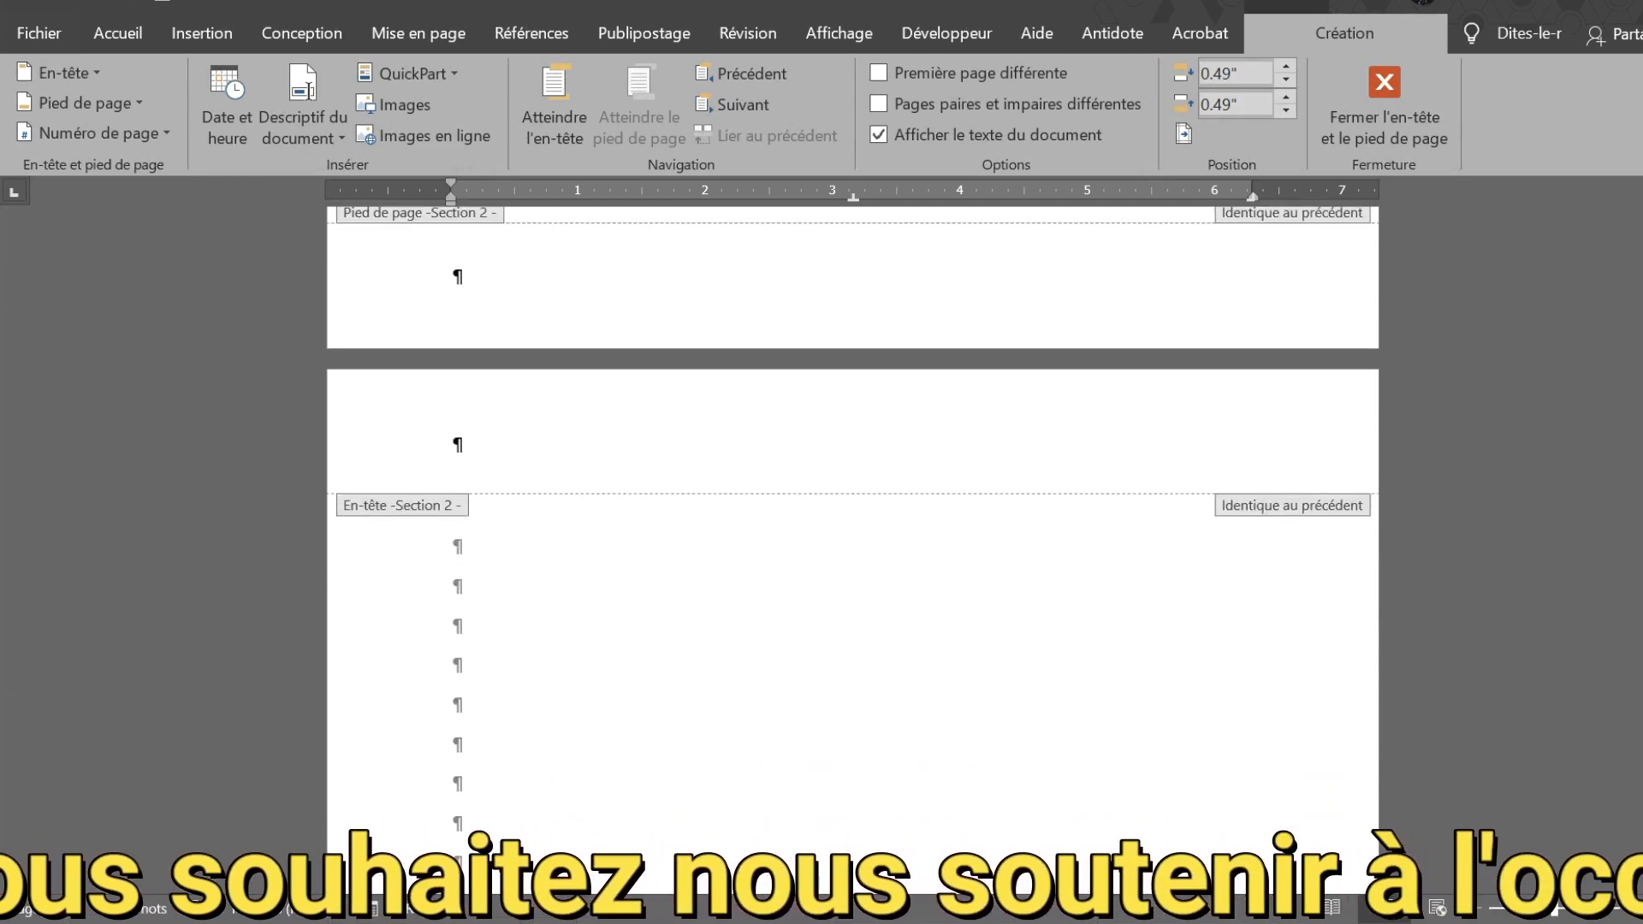
scroll(865, 340, "up", 9)
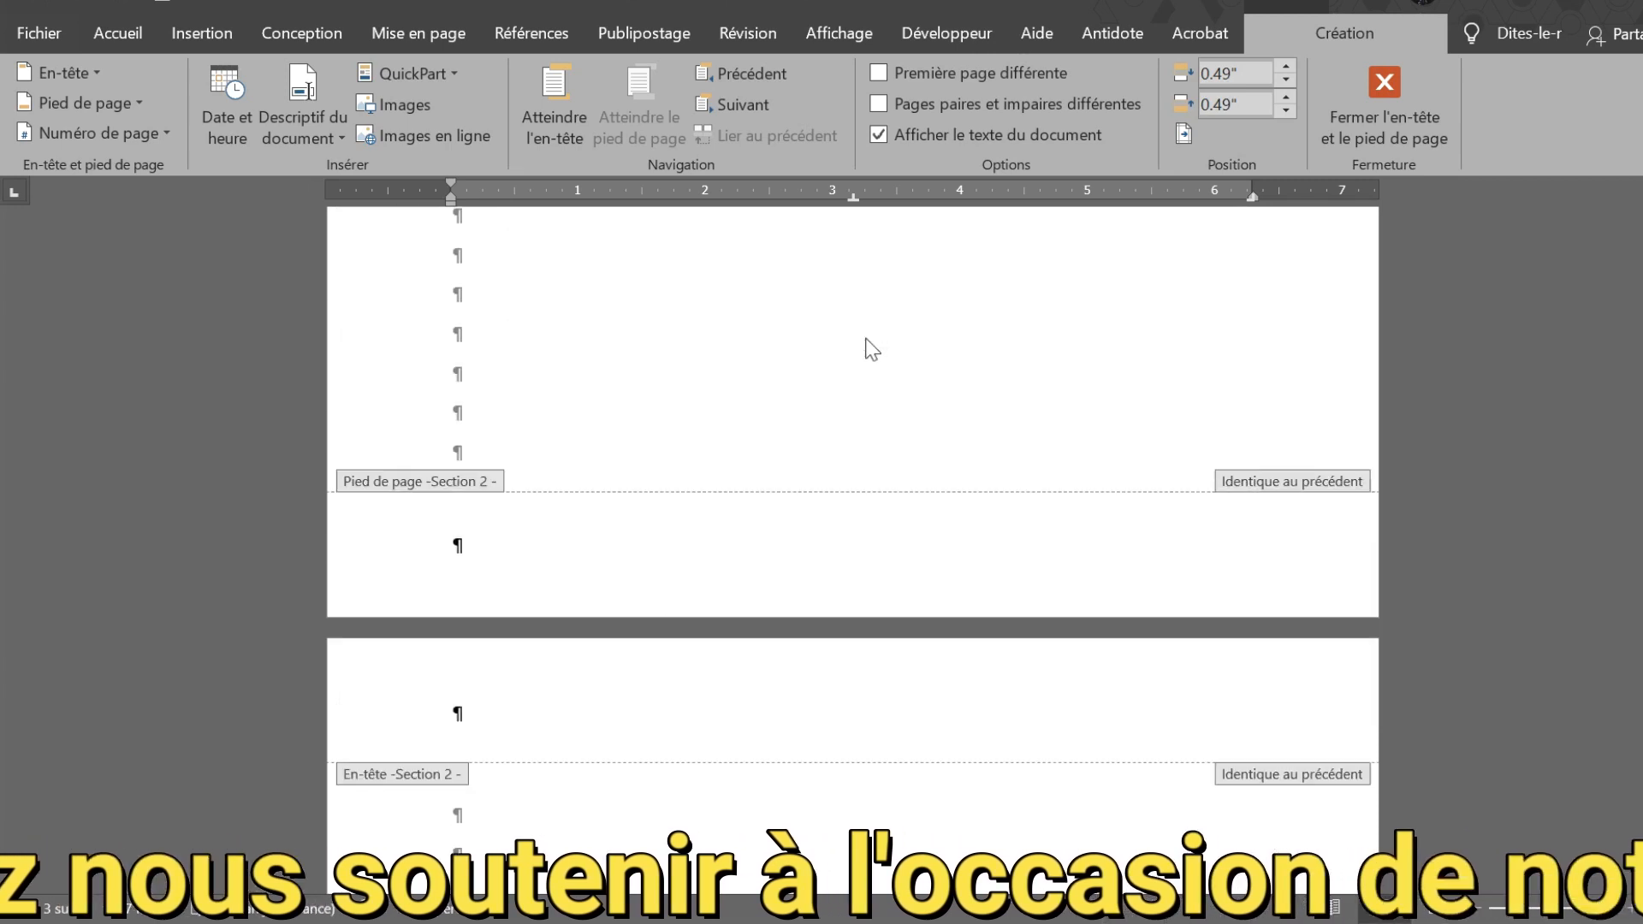
scroll(866, 341, "down", 3)
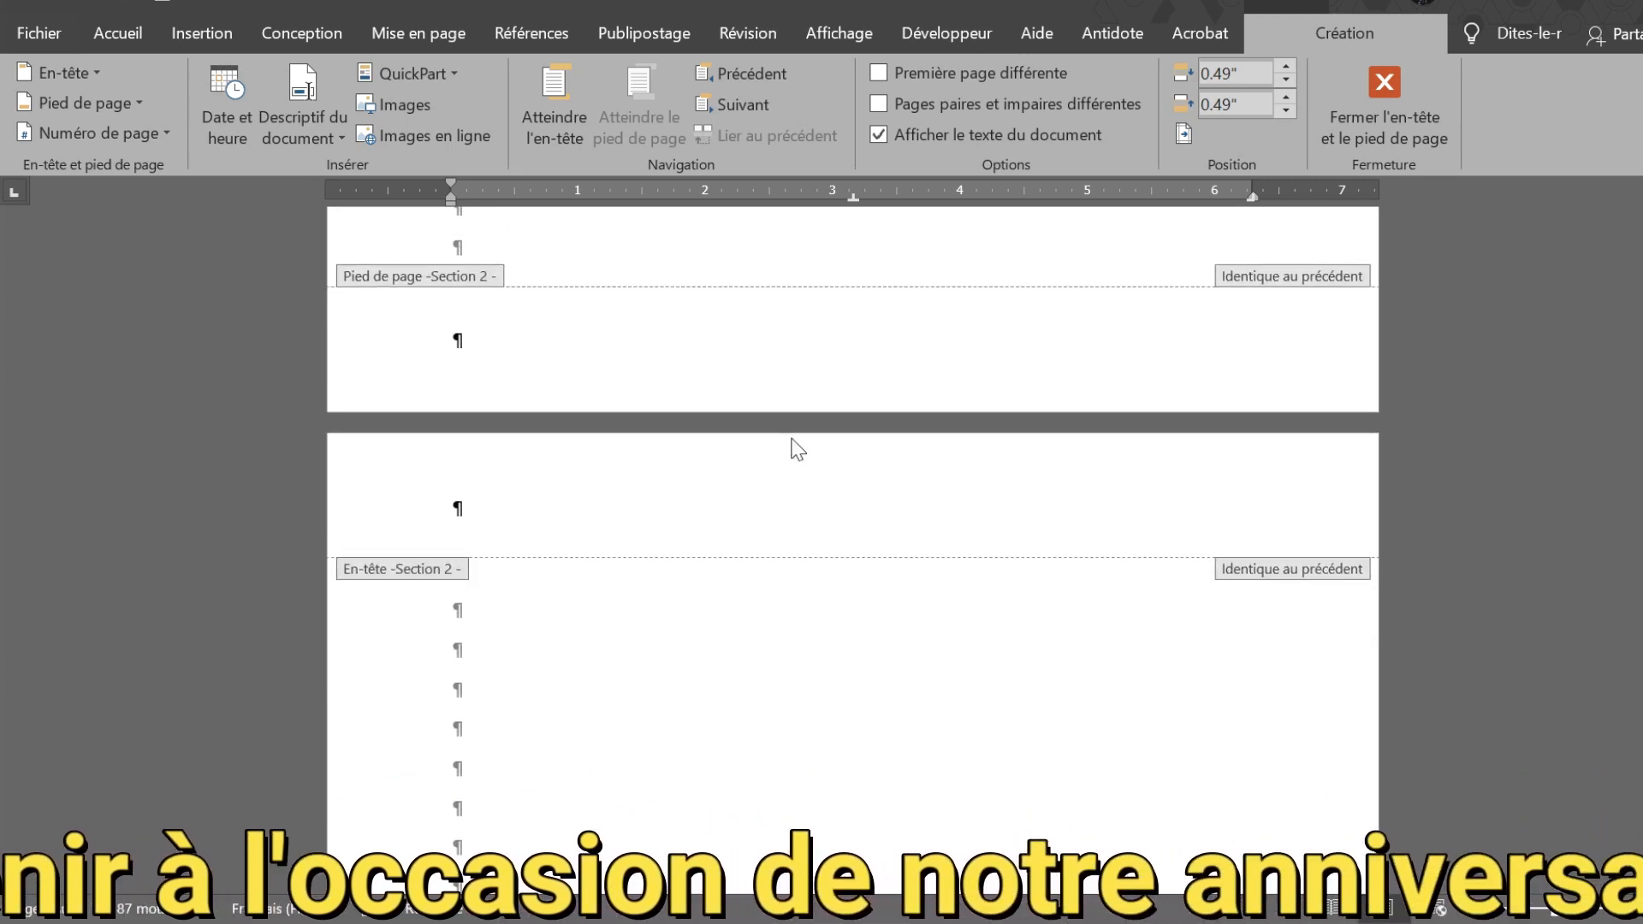
scroll(797, 449, "up", 5)
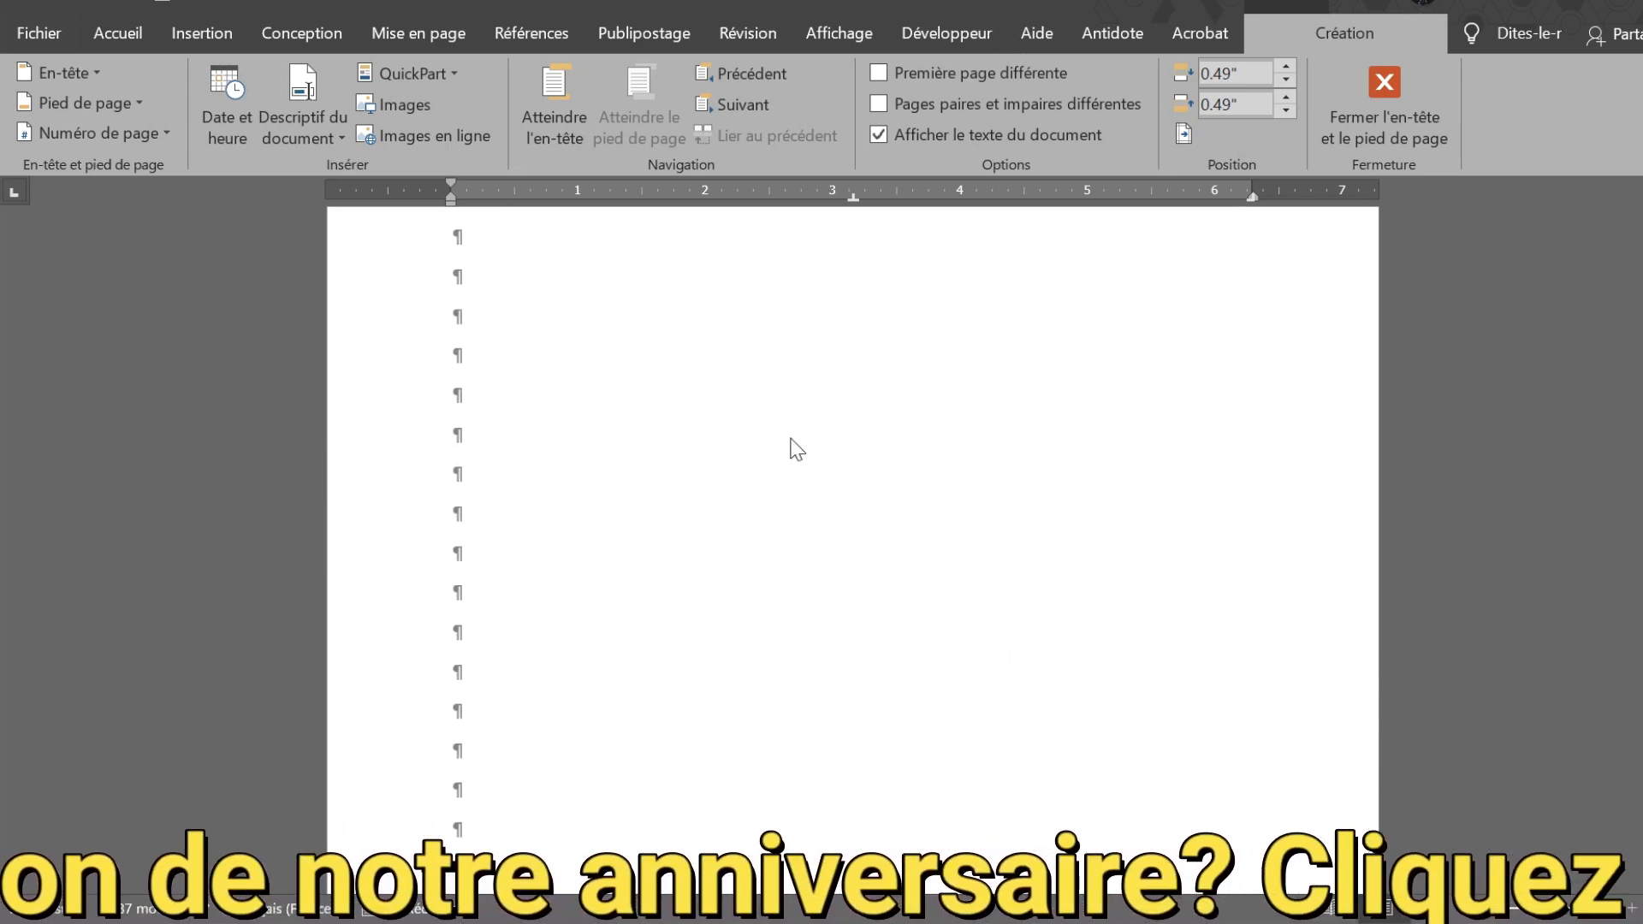
scroll(797, 449, "up", 8)
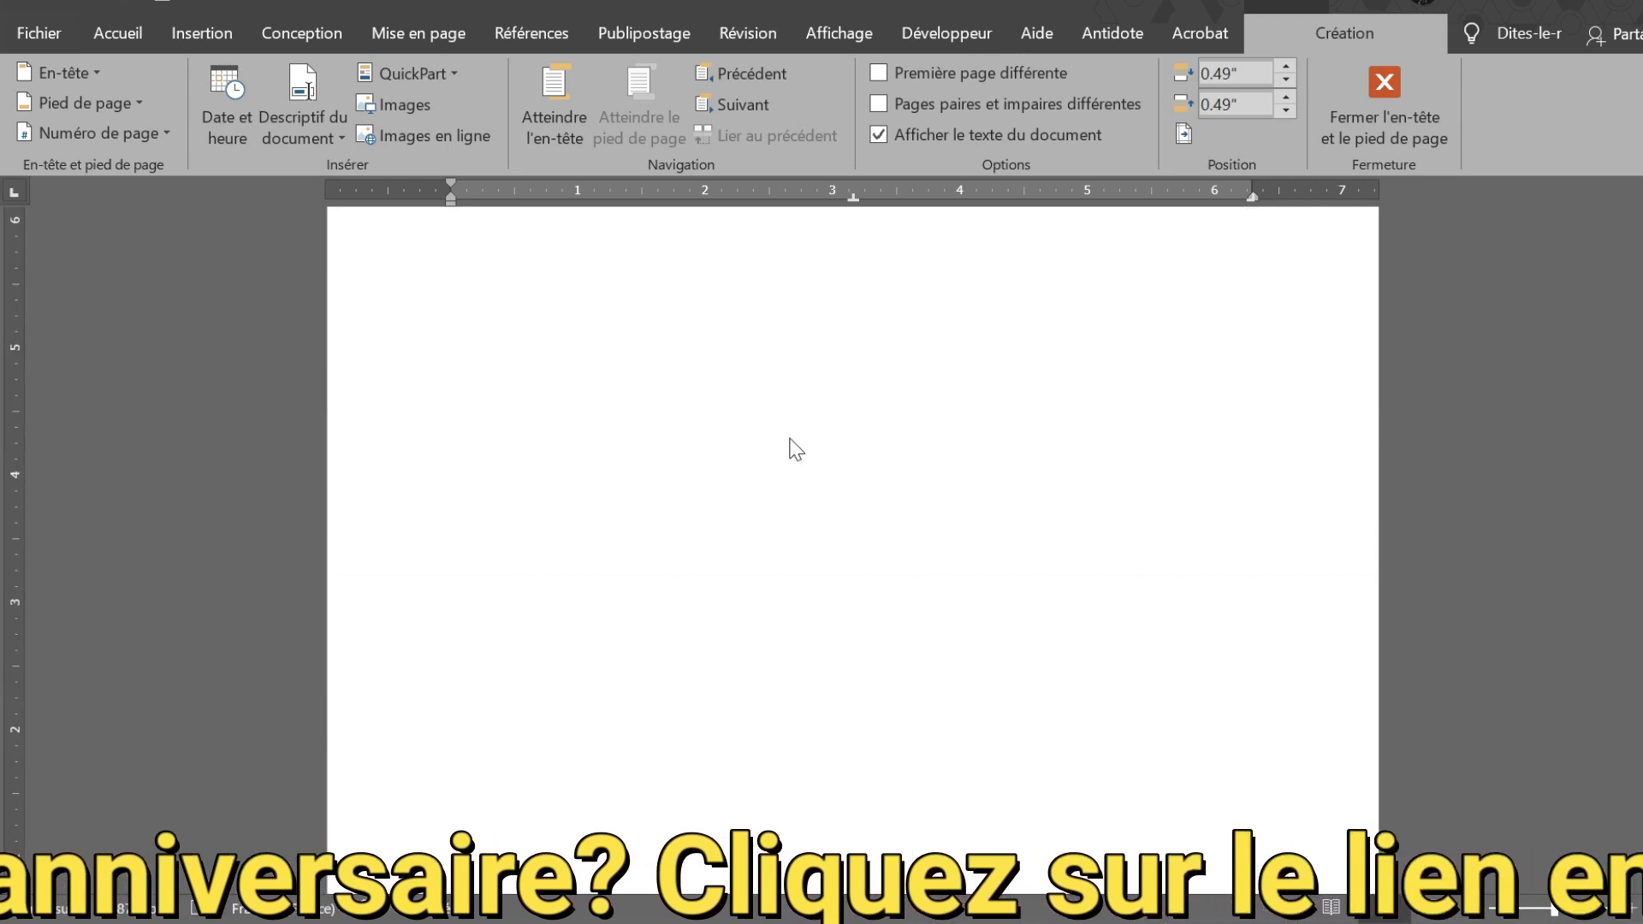
scroll(795, 450, "down", 10)
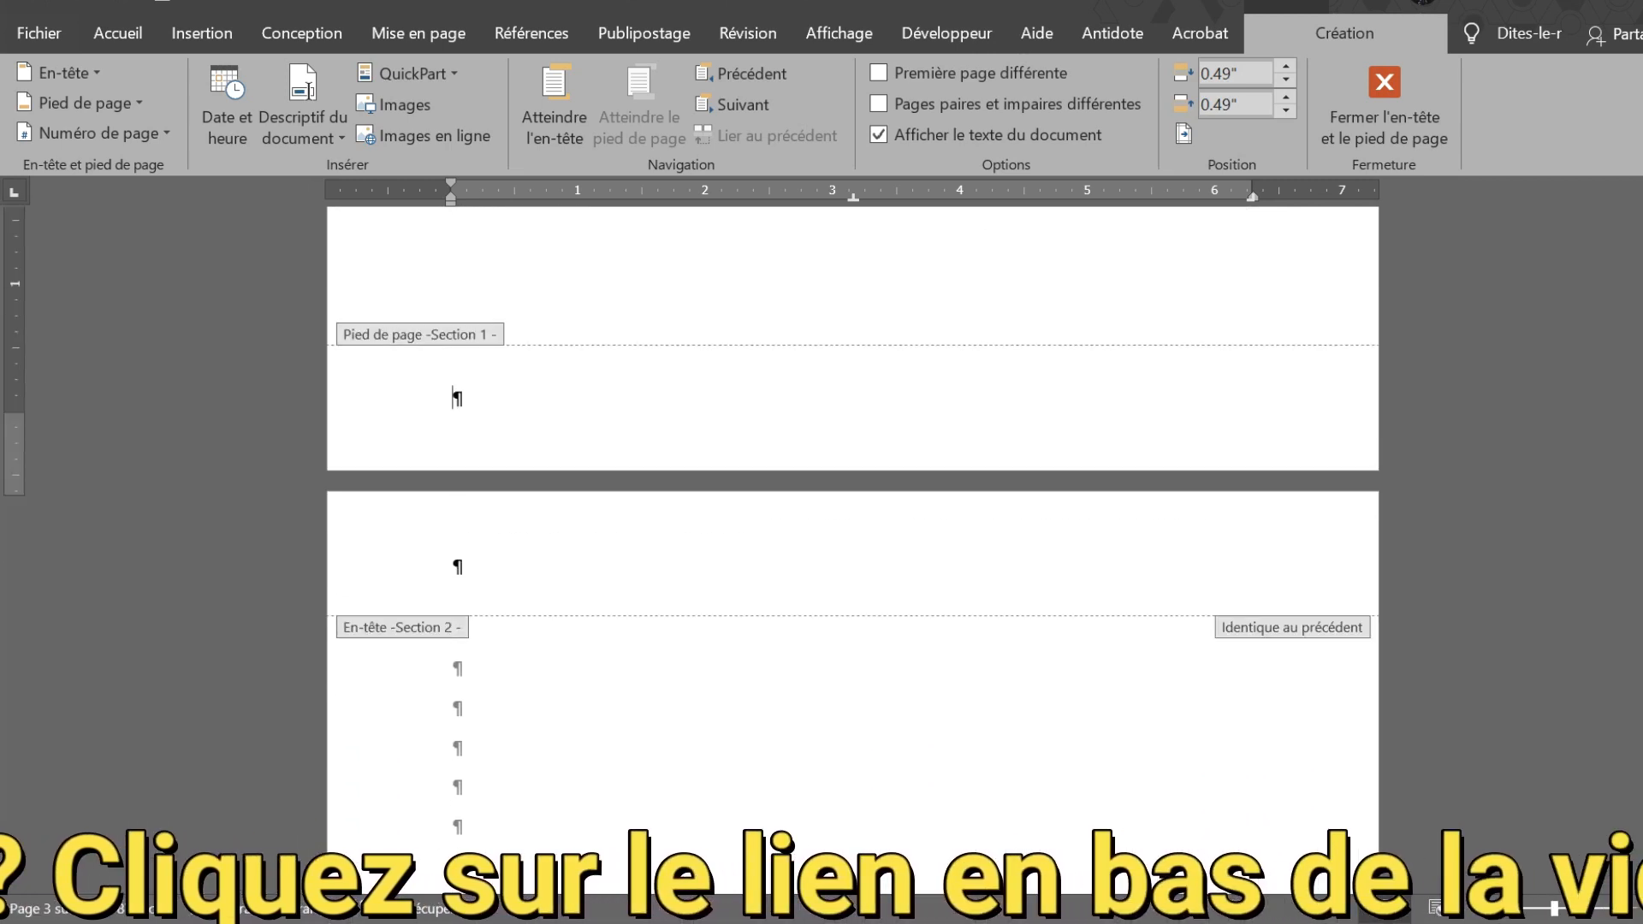
scroll(604, 438, "up", 4)
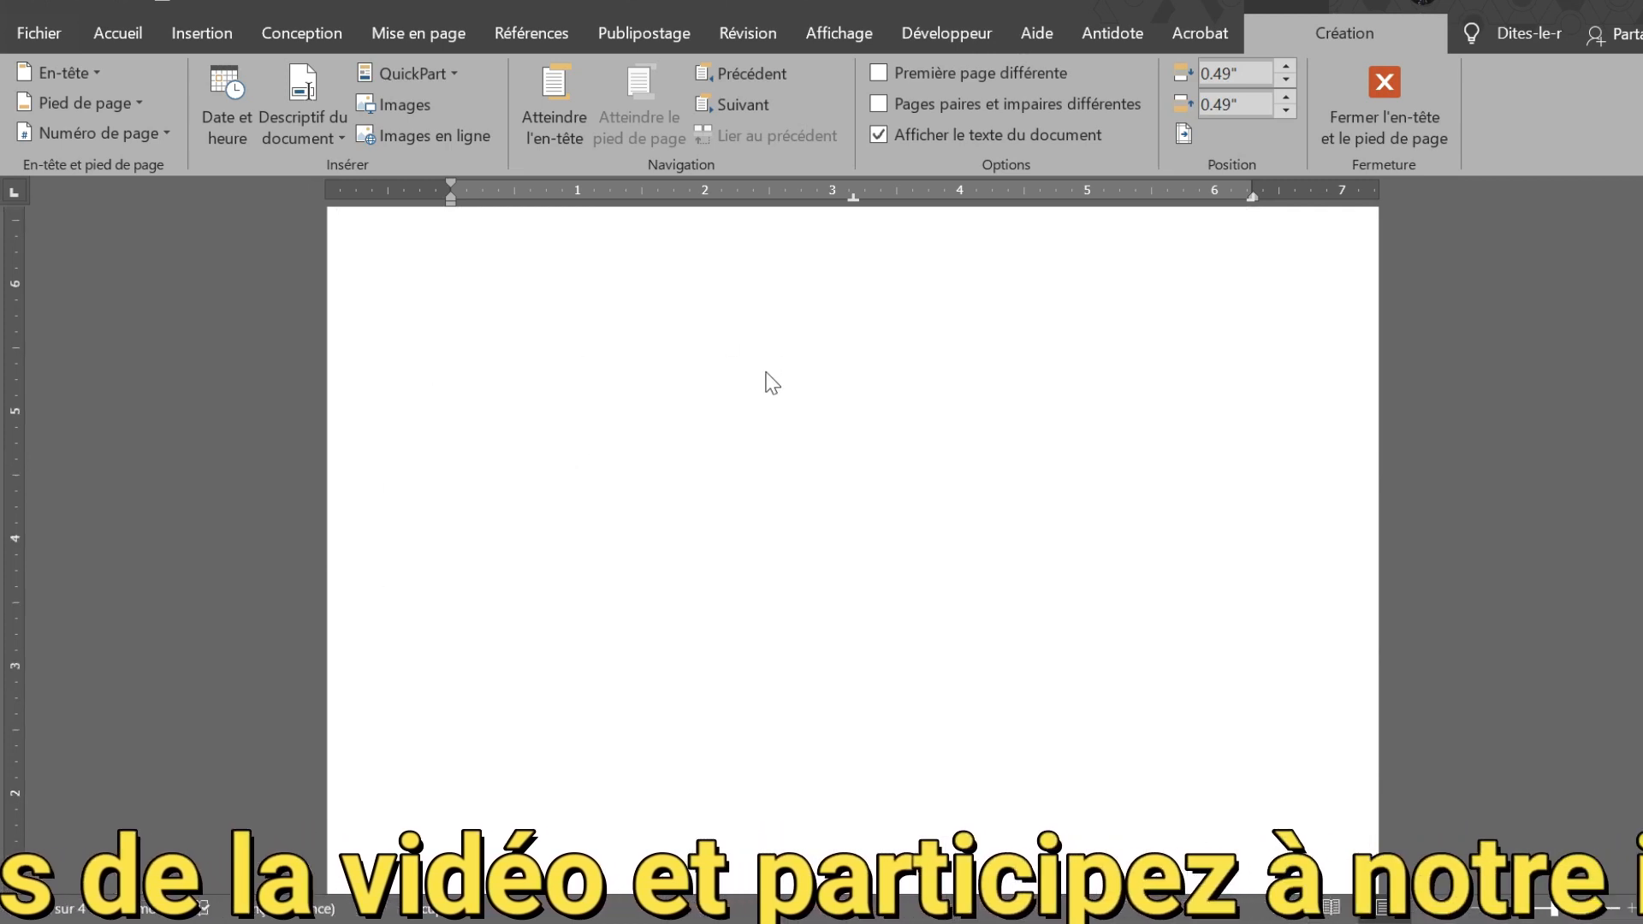
scroll(773, 383, "up", 12)
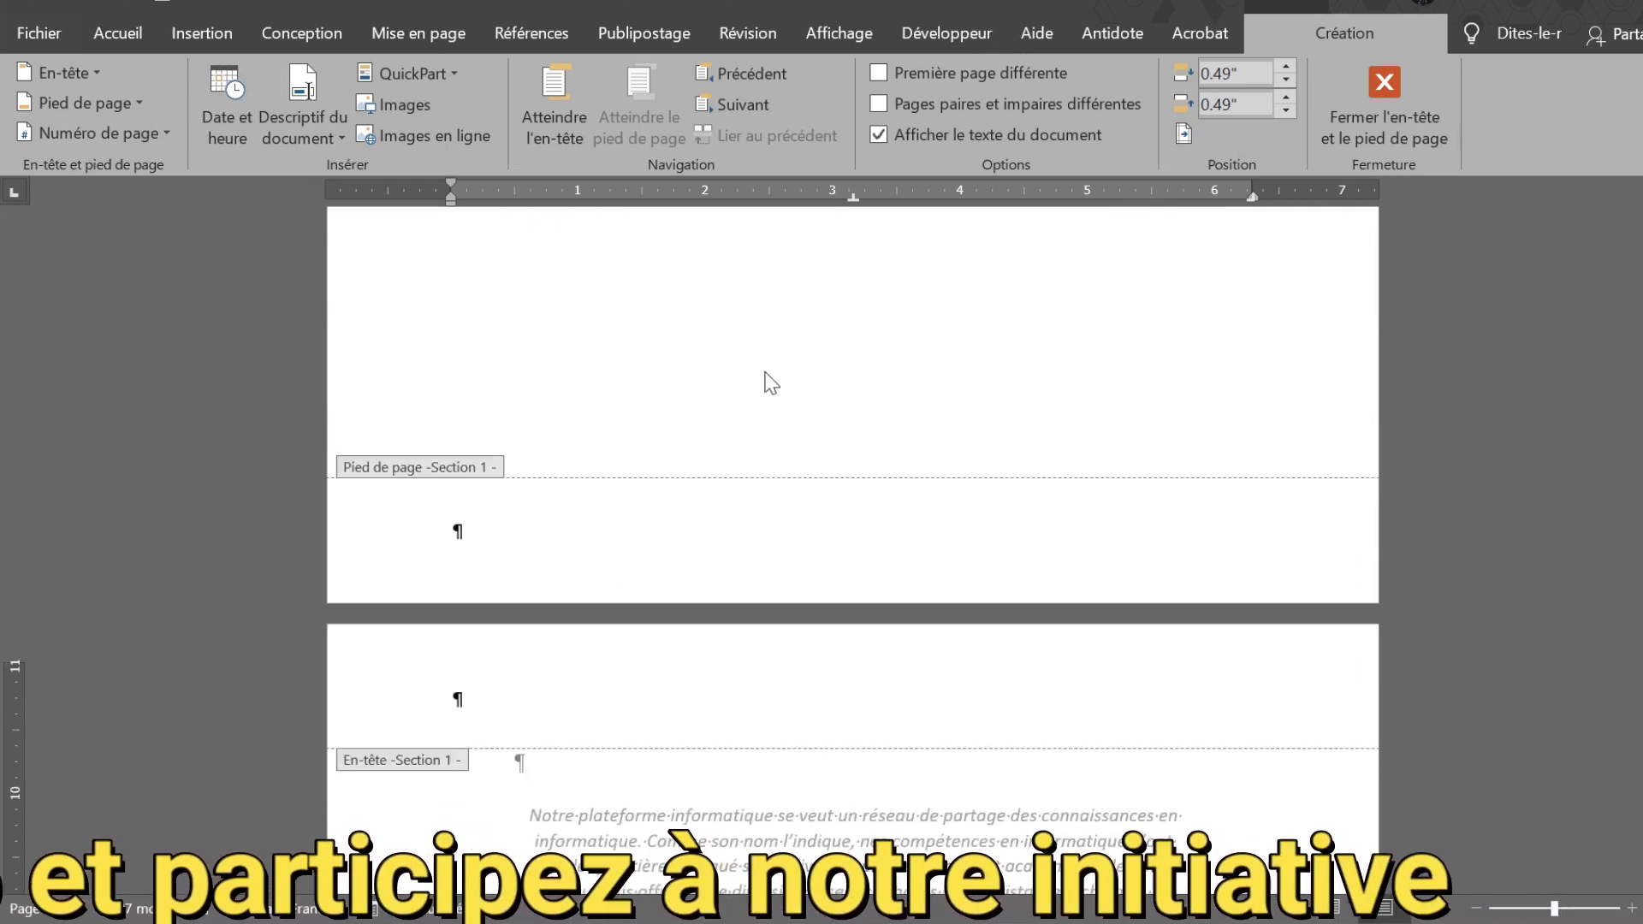
scroll(773, 382, "down", 3)
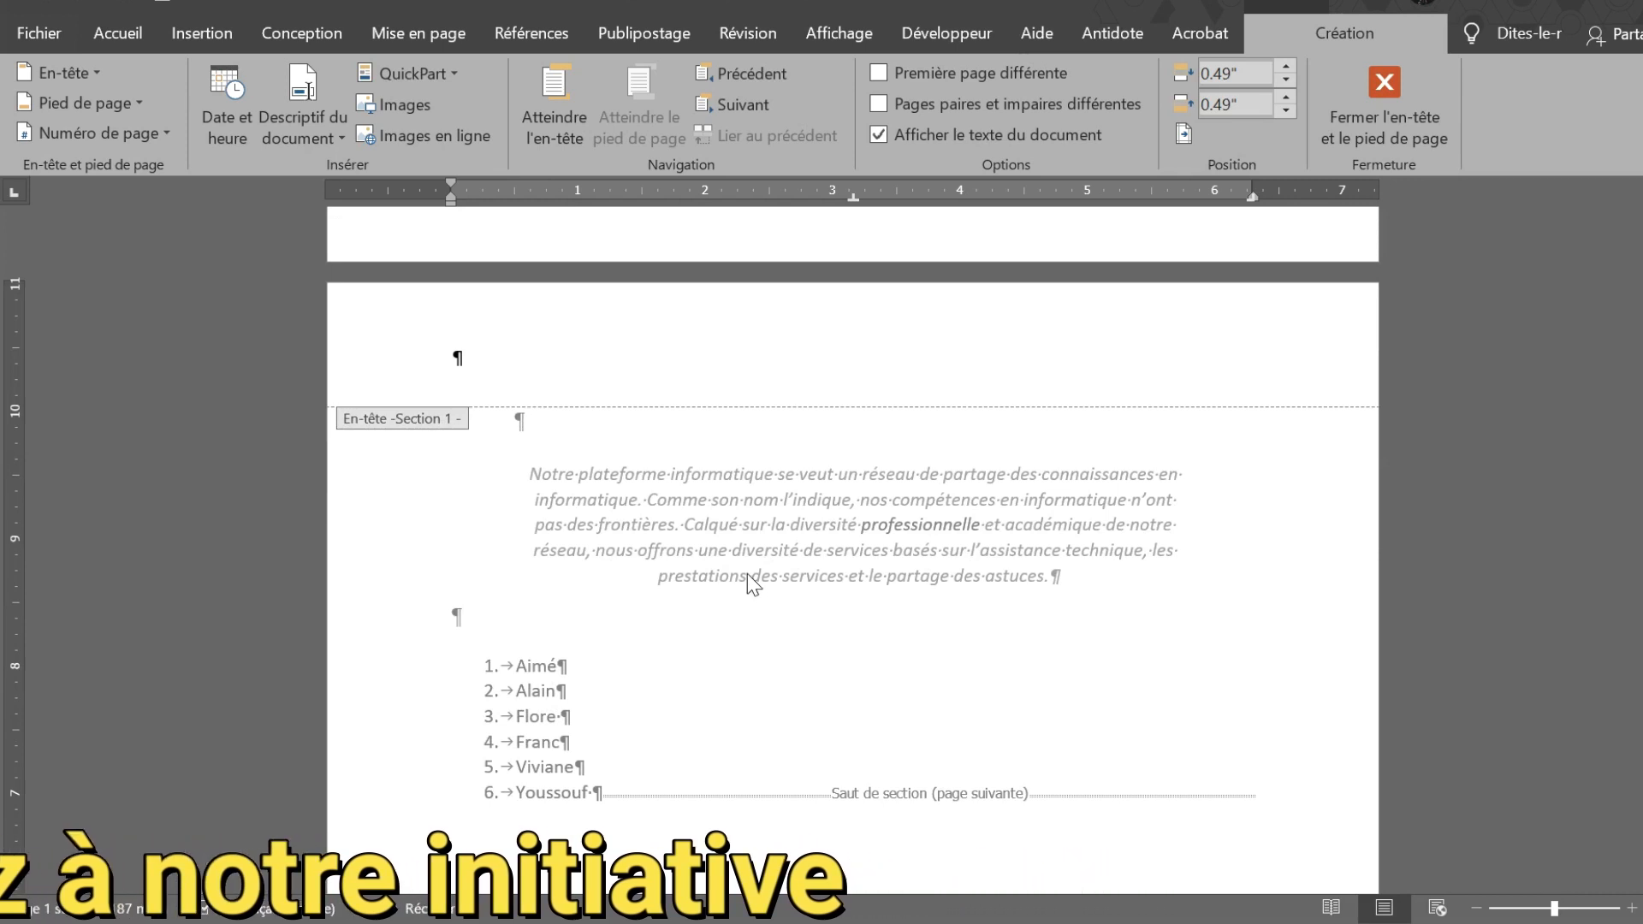
double_click(740, 507)
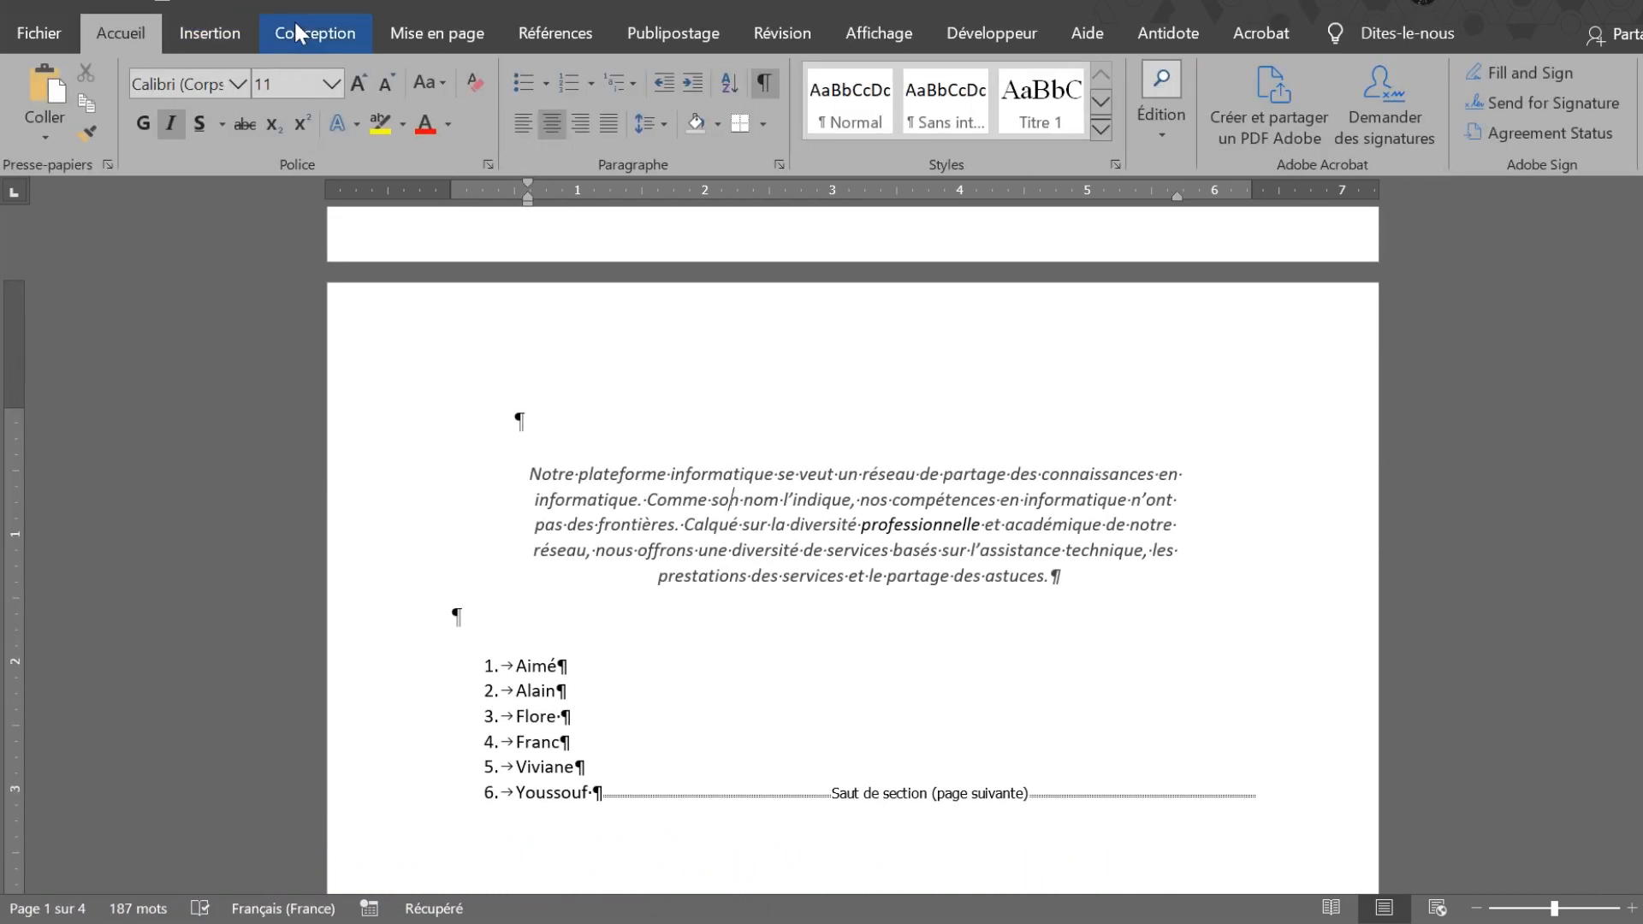
Review the available page and section break types without inserting one.
left_click(430, 37)
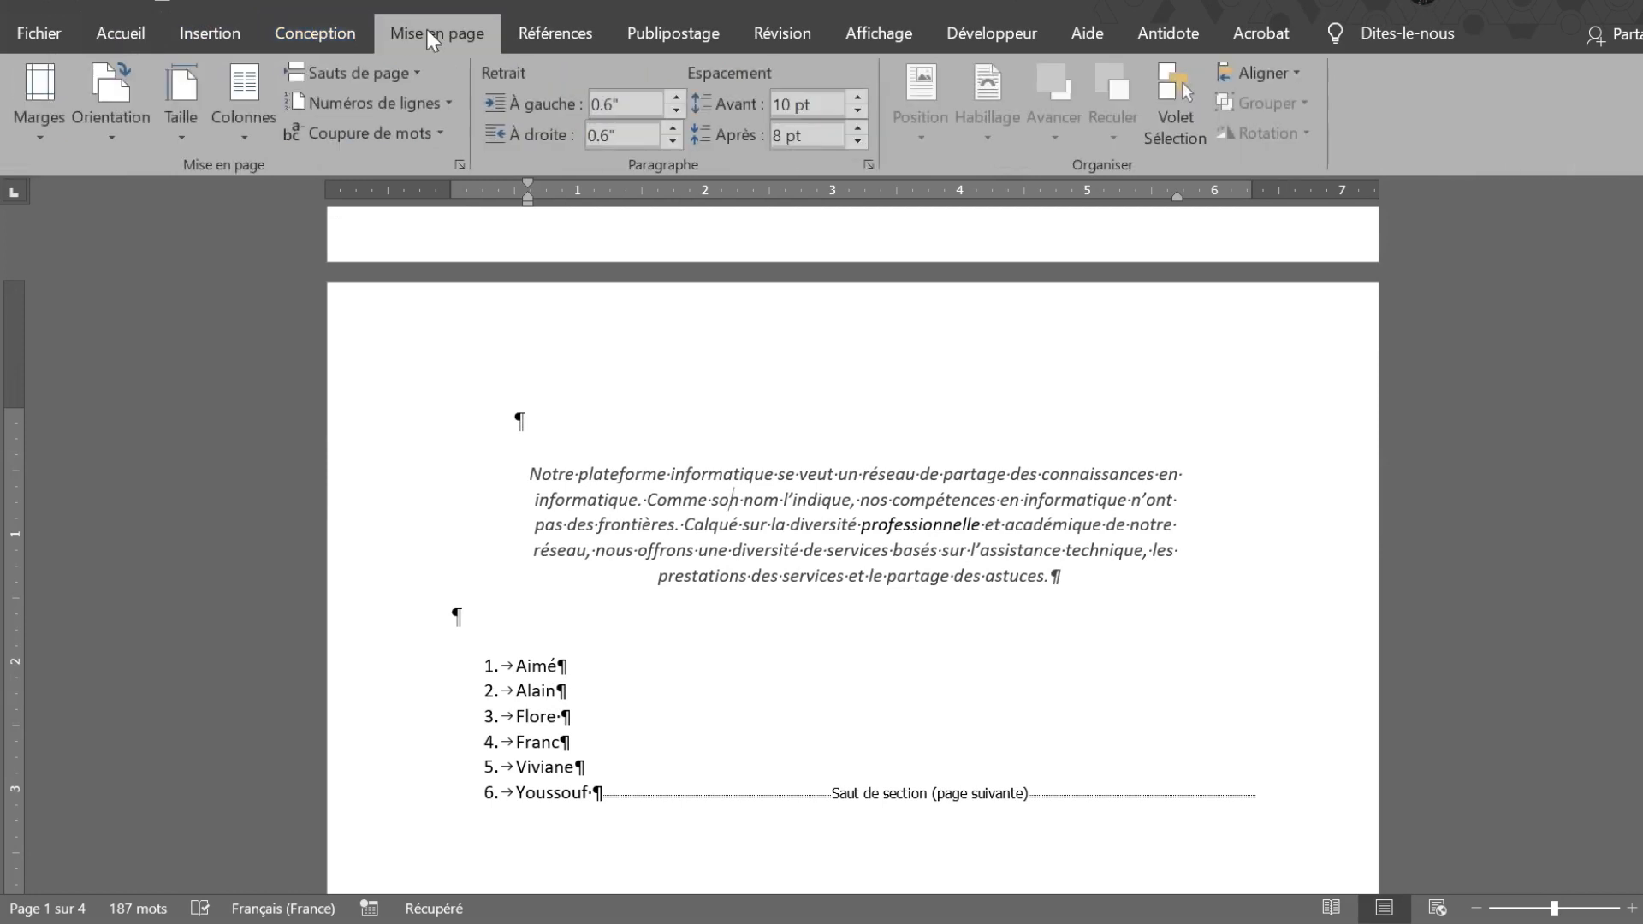
left_click(412, 74)
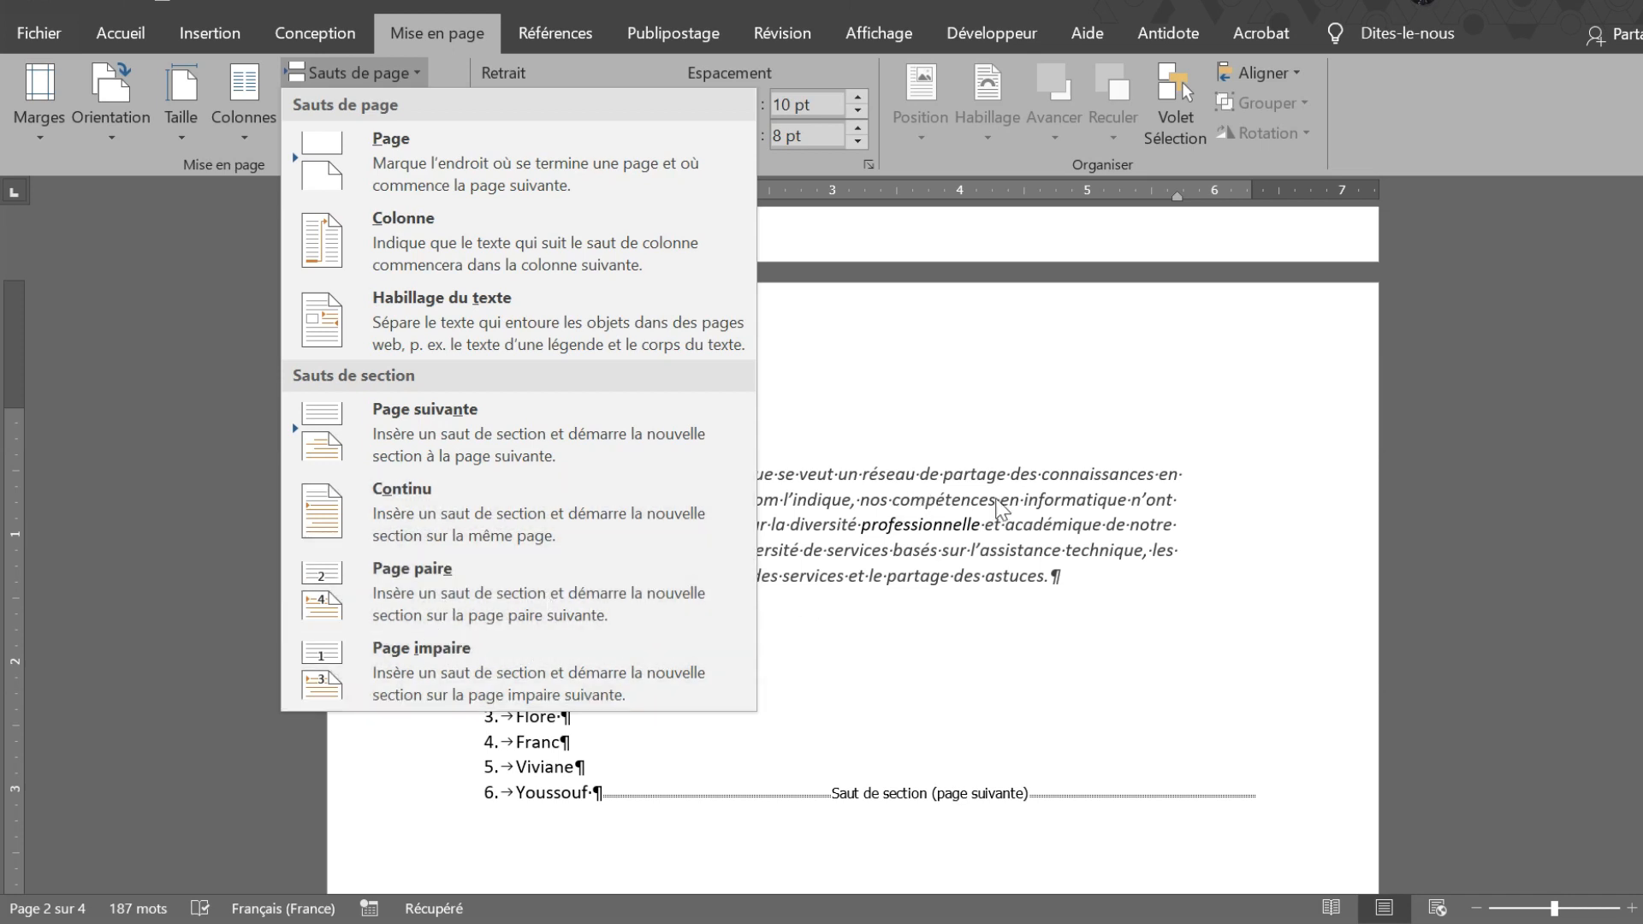
left_click(1073, 529)
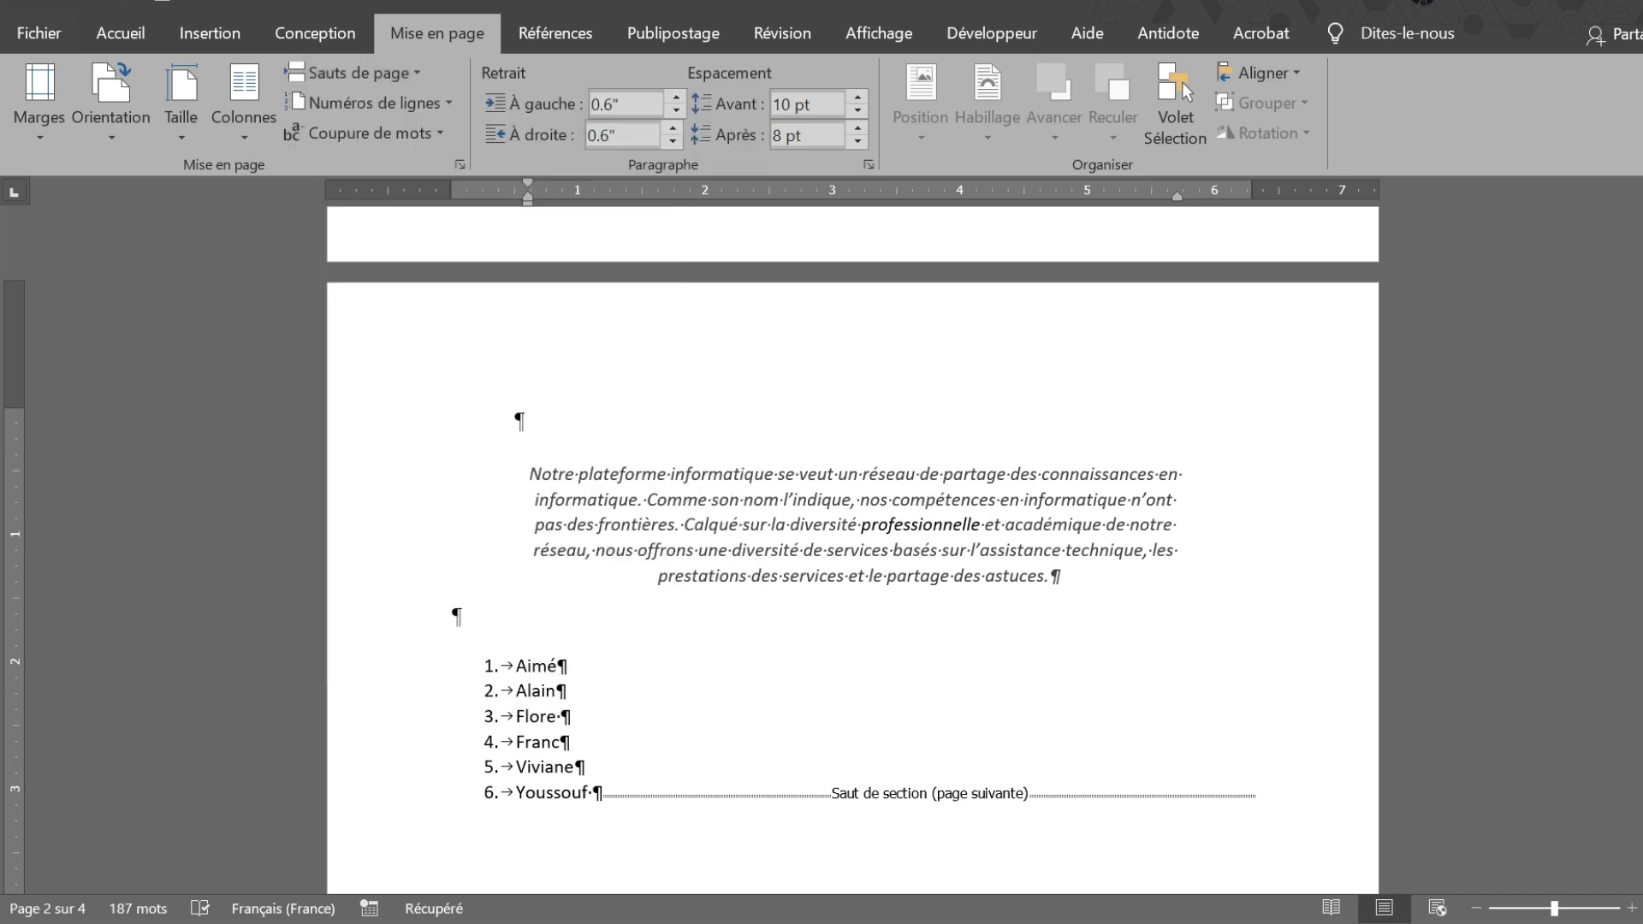
Delete the page break that follows "dépourvues." at the end of the body paragraph on the first page.
scroll(862, 465, "up", 12)
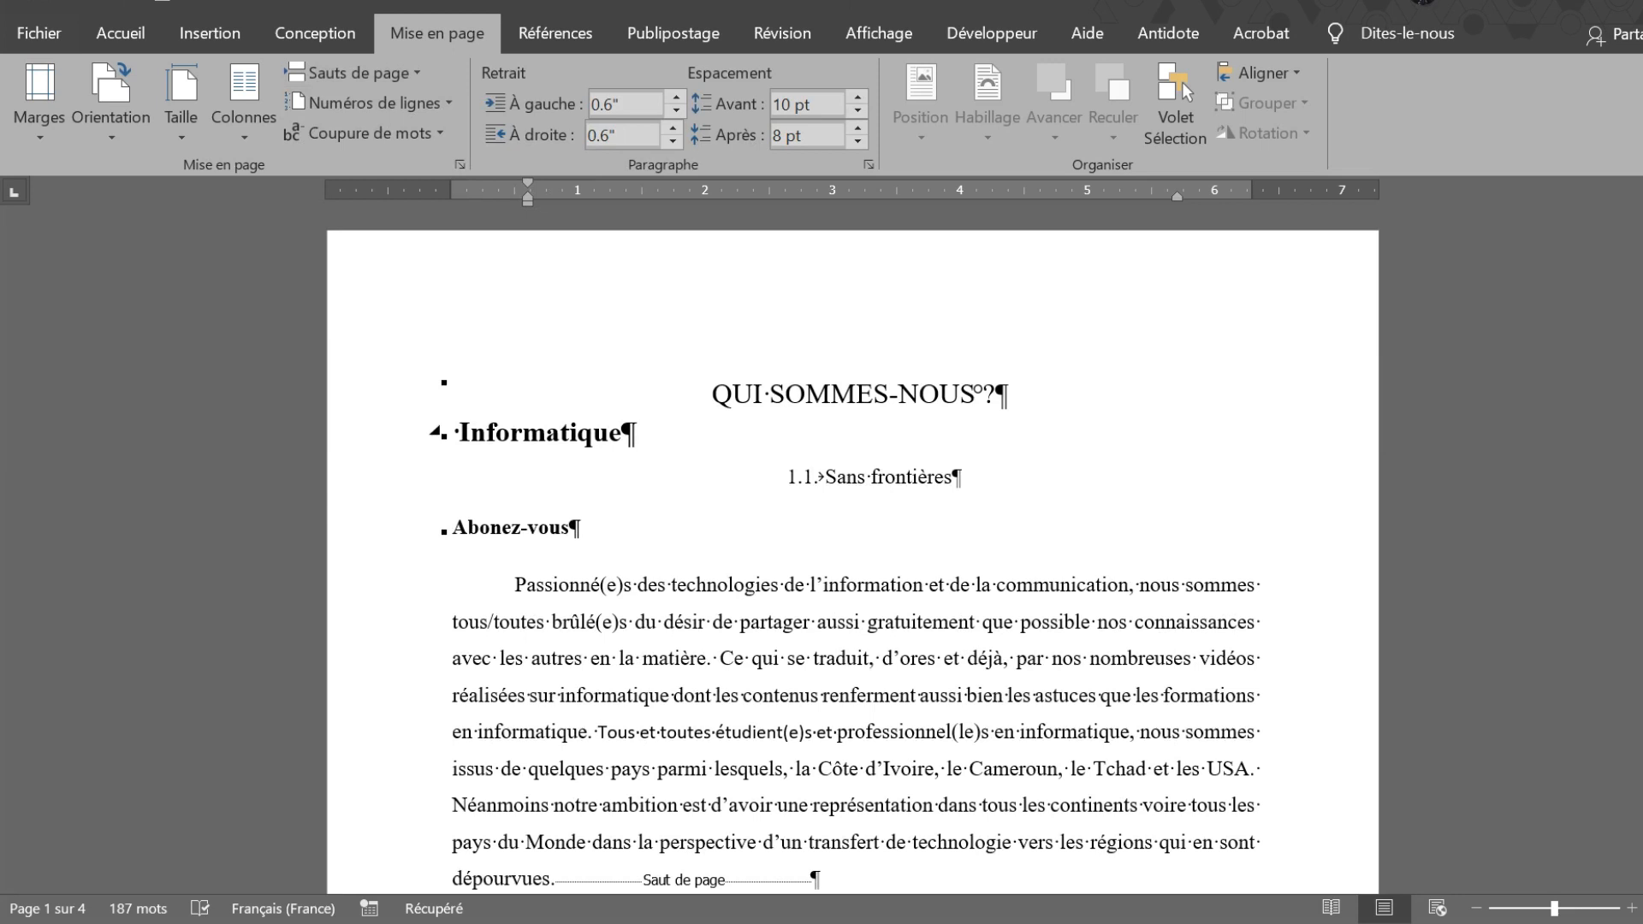
scroll(852, 514, "down", 3)
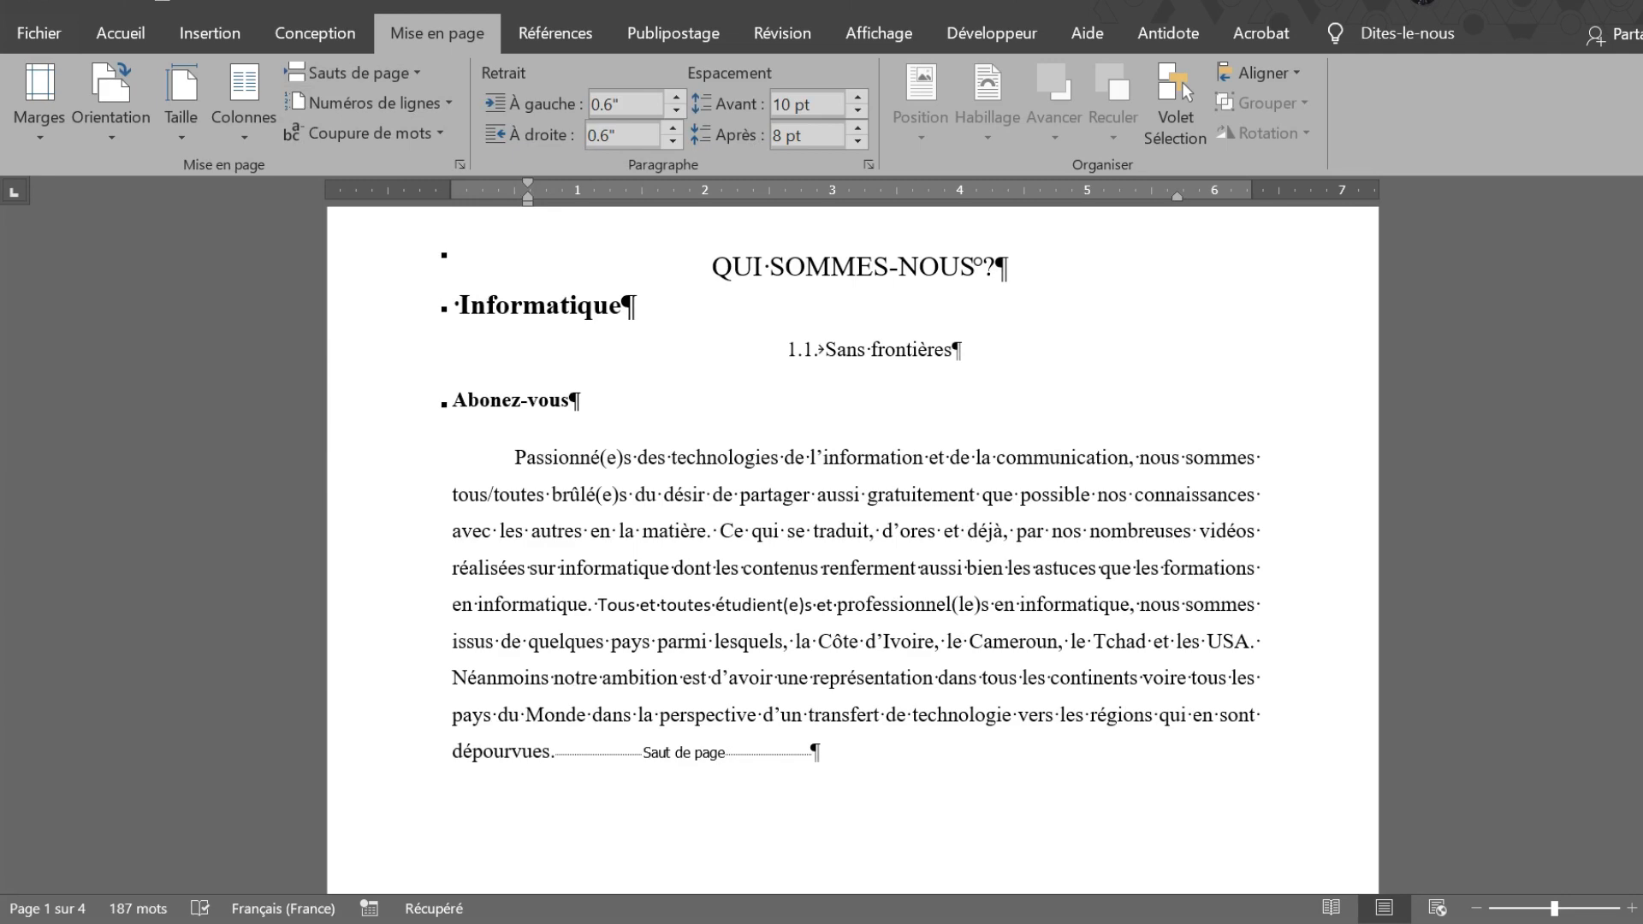
scroll(852, 513, "up", 3)
scroll(860, 466, "down", 12)
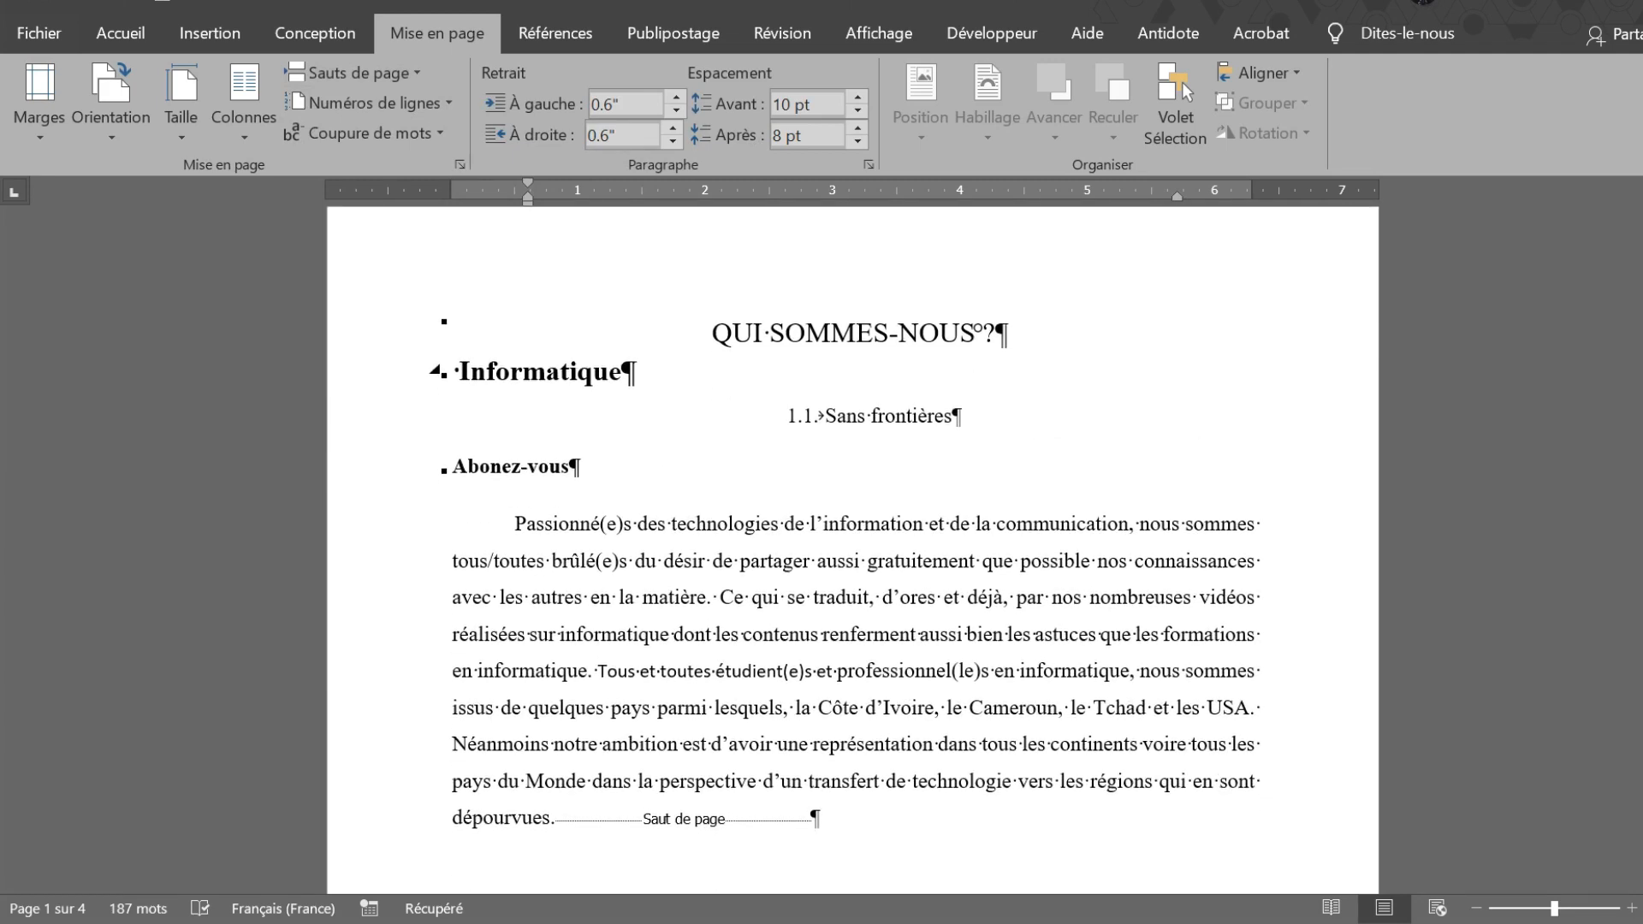
scroll(860, 466, "up", 2)
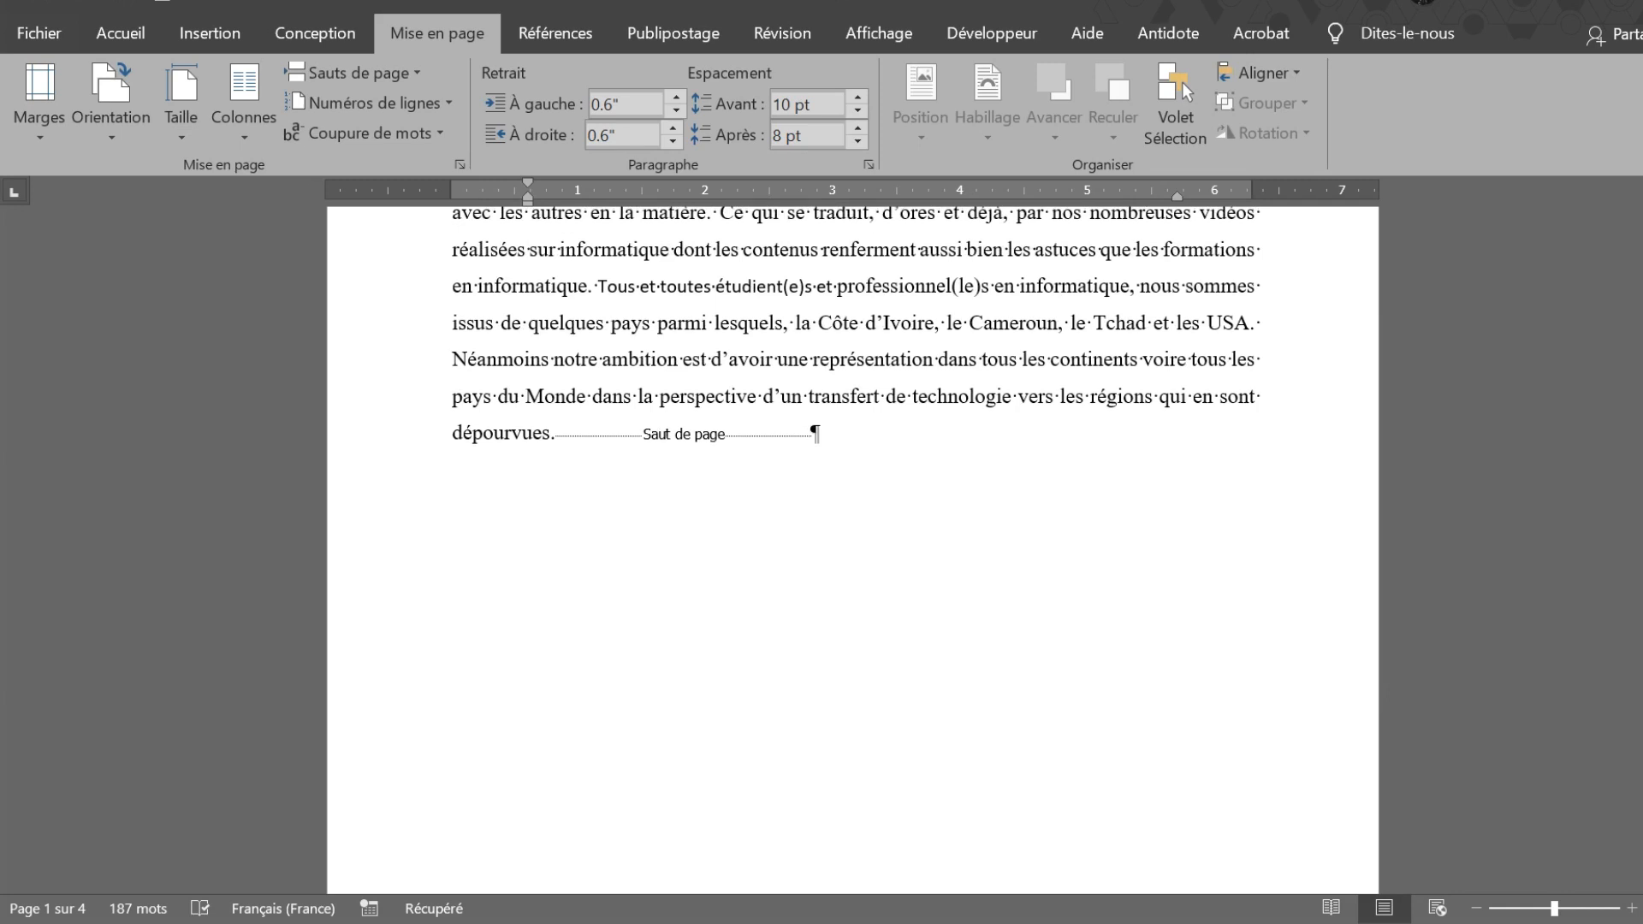
left_click(812, 432)
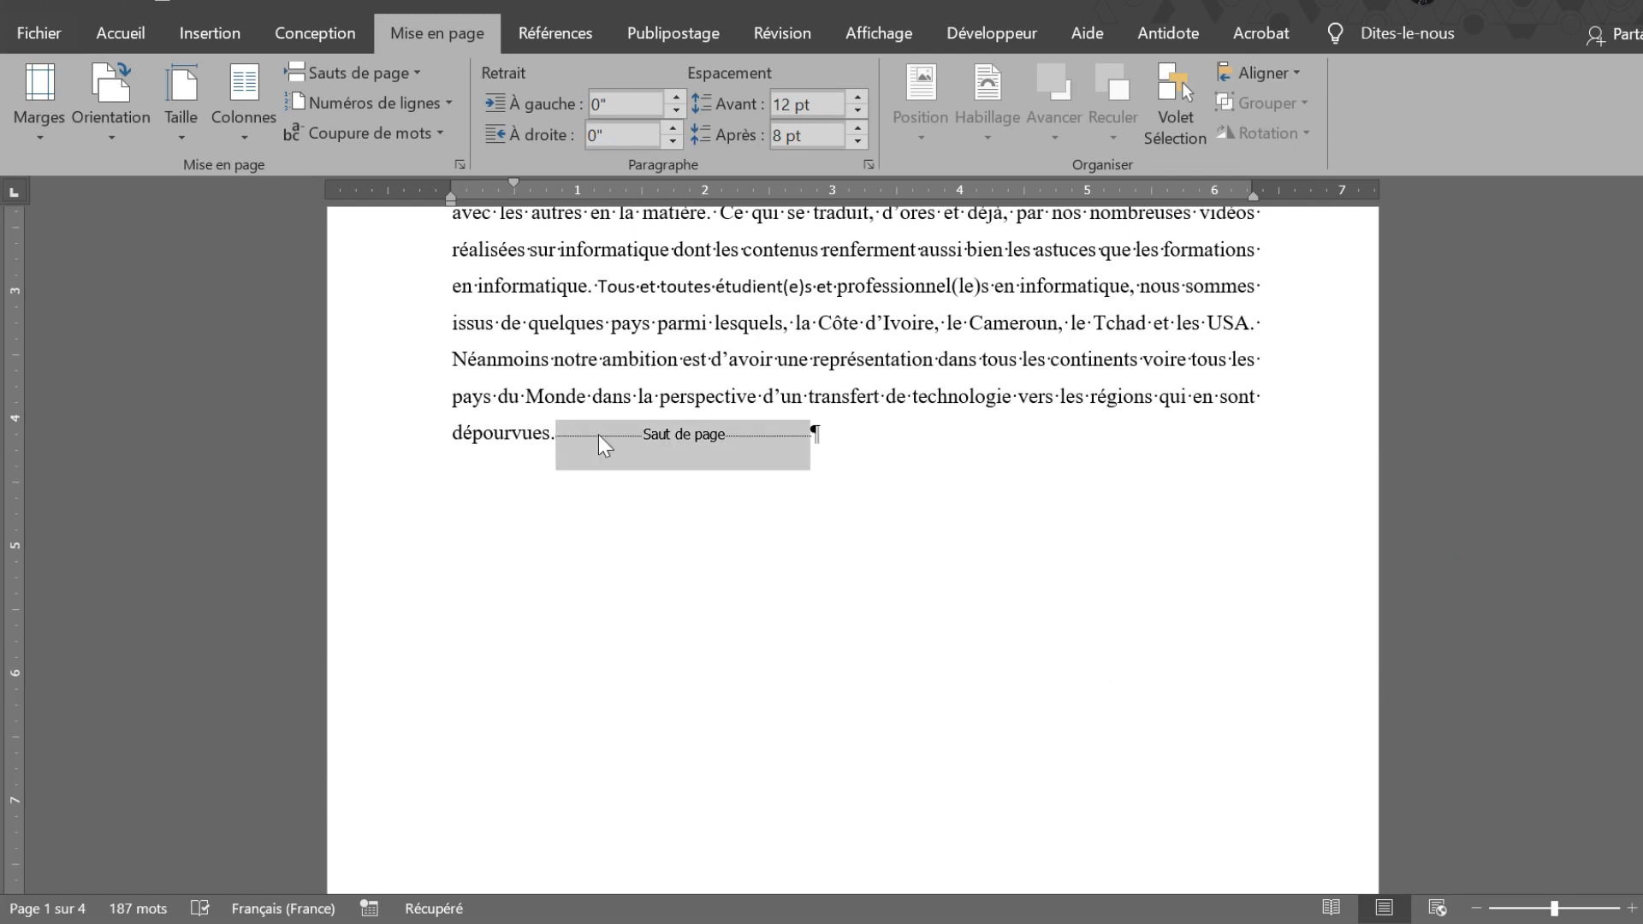
key("Delete")
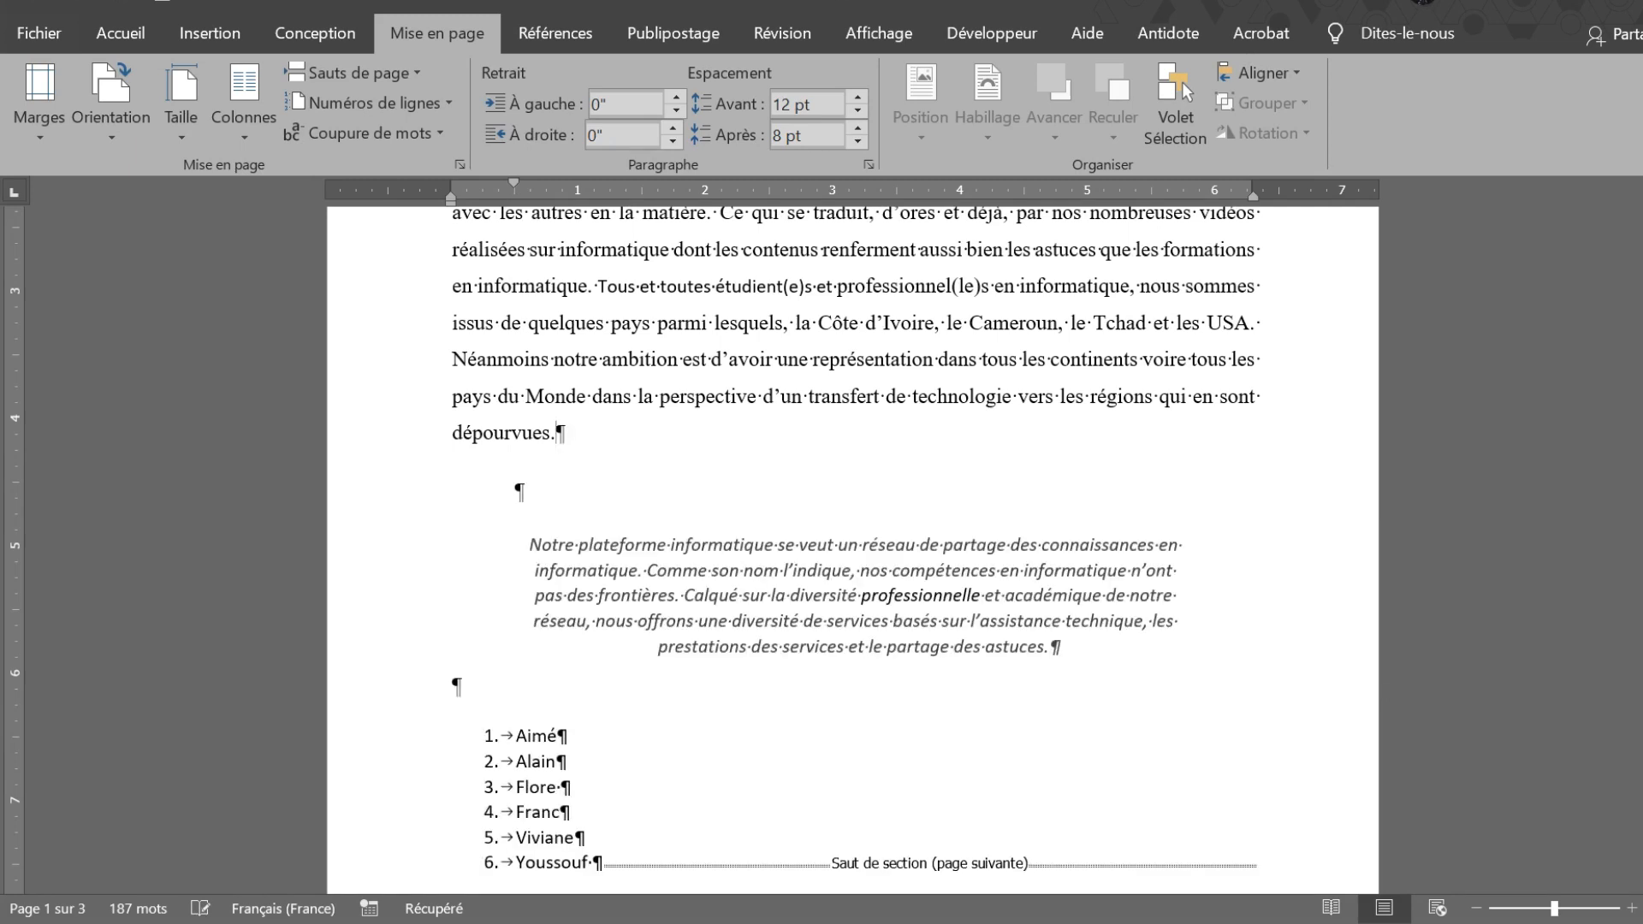
scroll(852, 548, "down", 8)
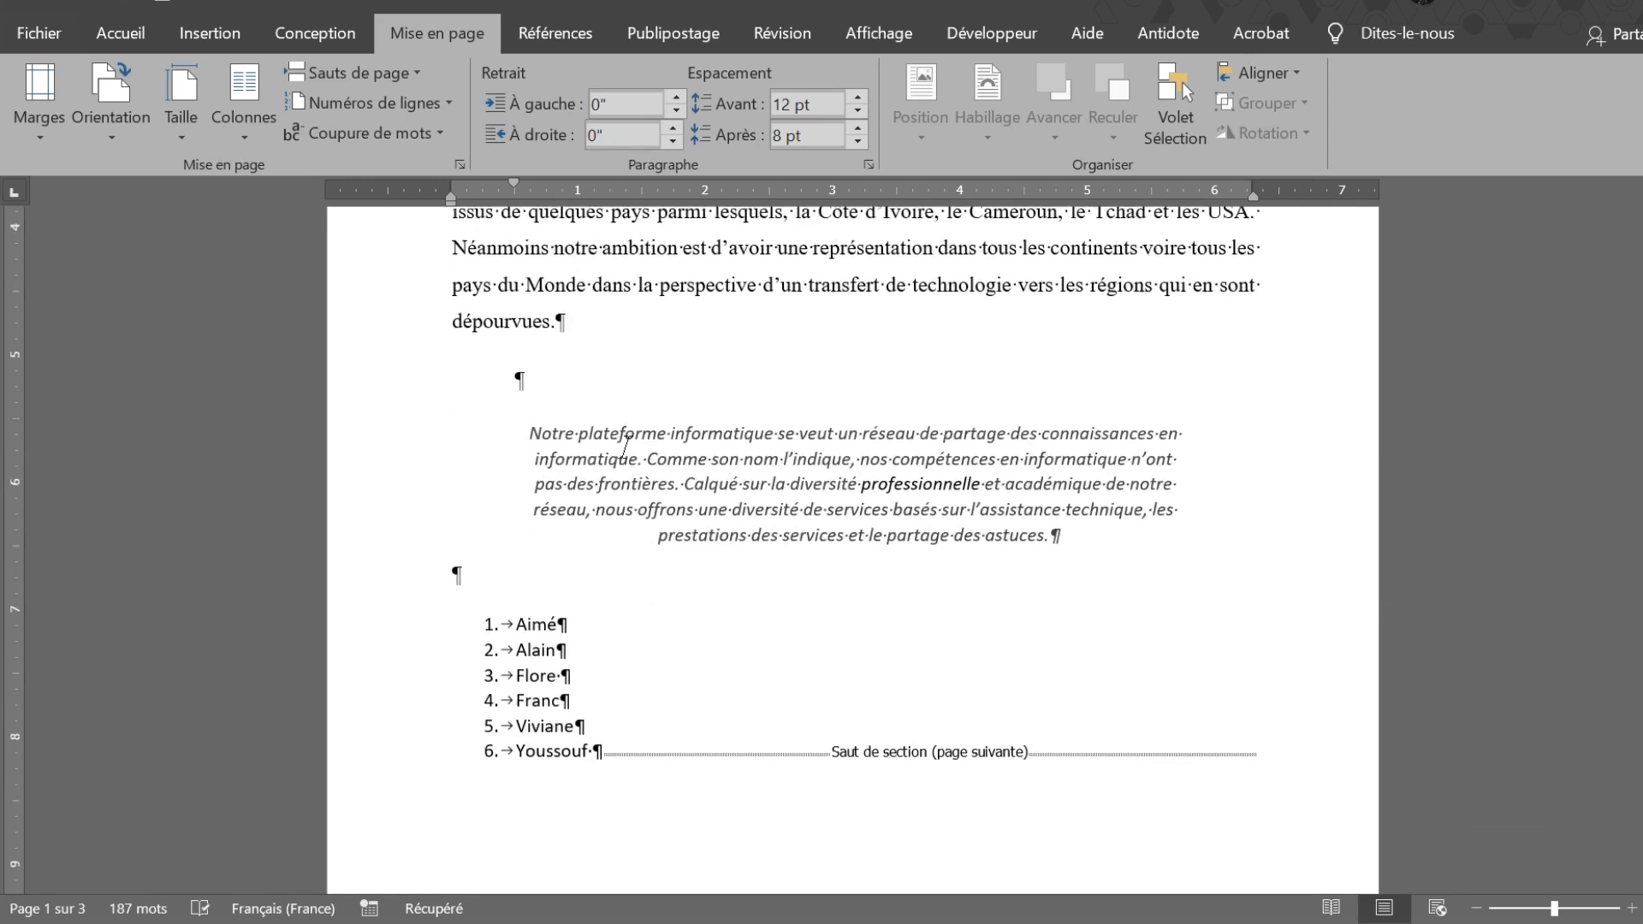
scroll(852, 547, "up", 8)
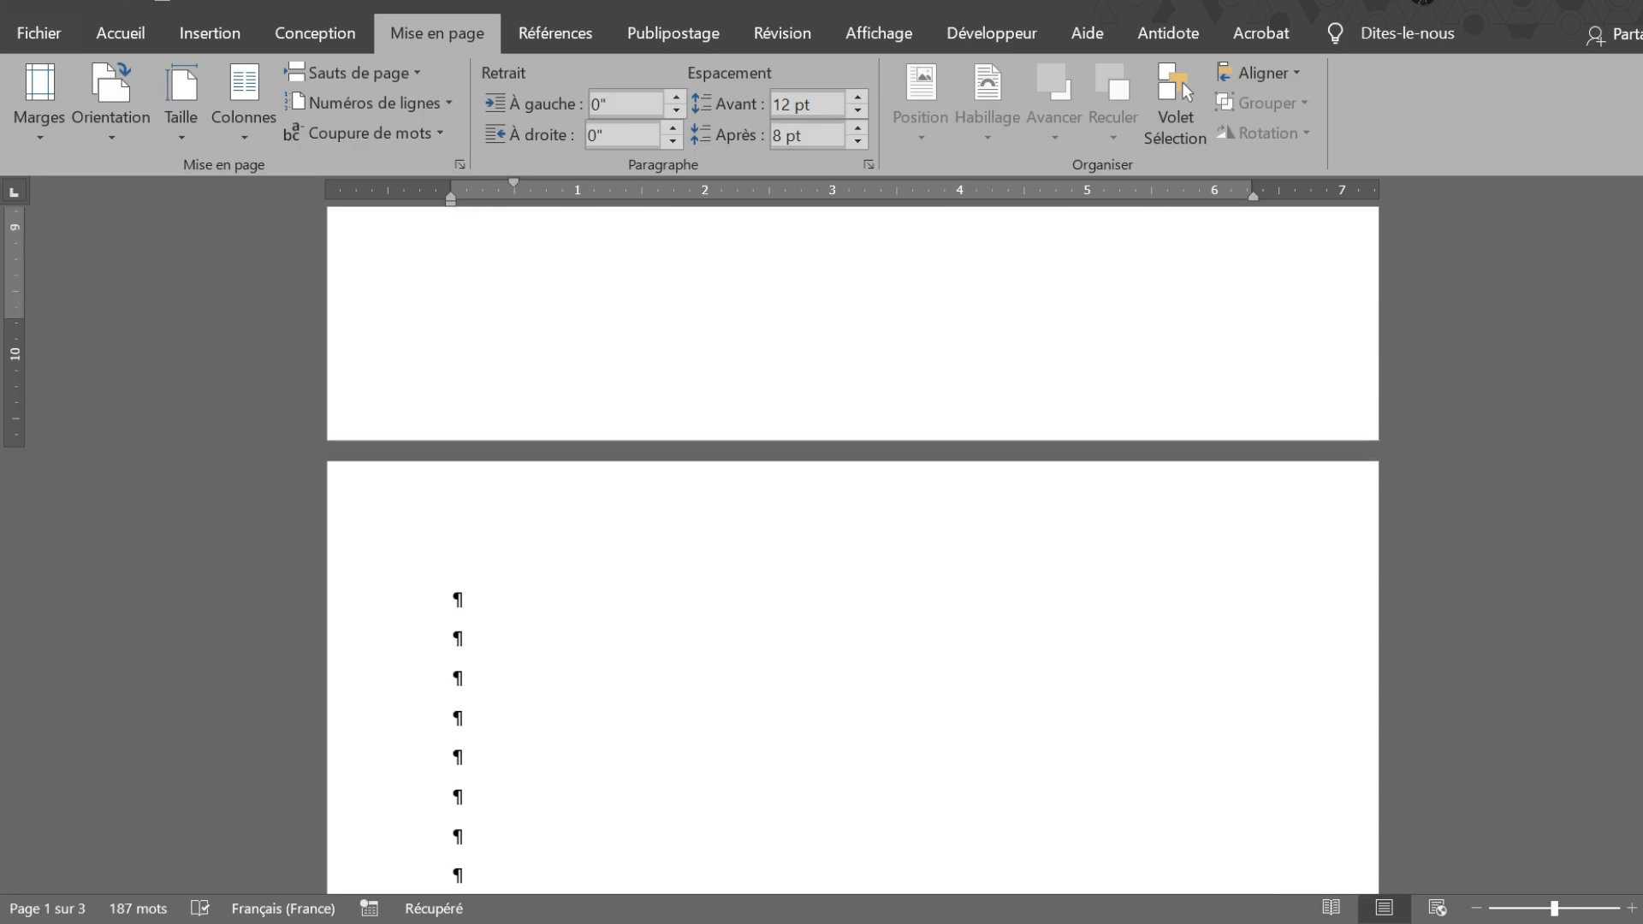